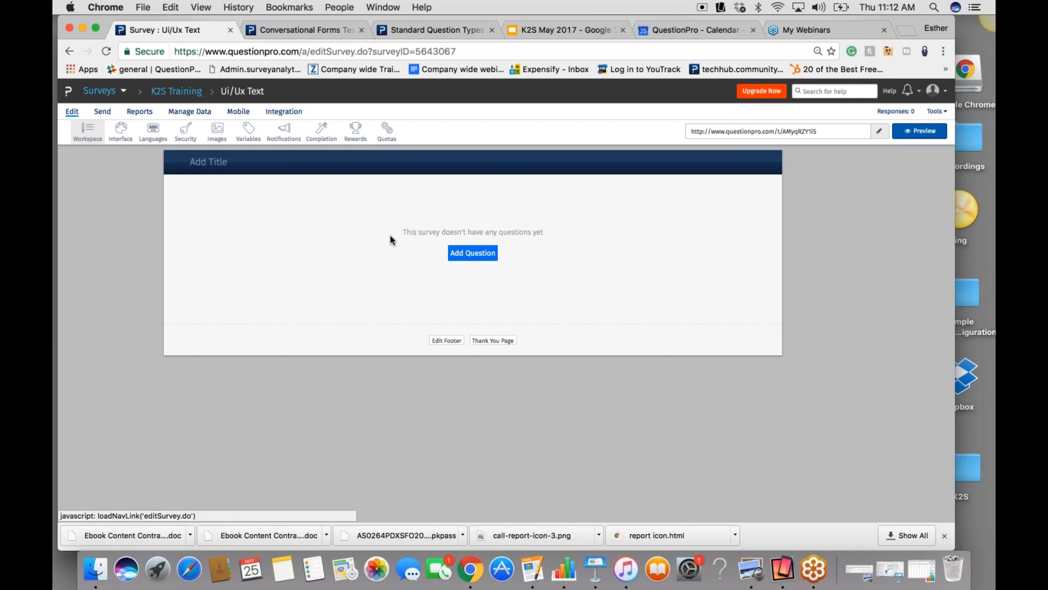
- Add a Select One multiple-choice question to the empty survey
{"action": "left_click", "coordinate": [483, 257]}
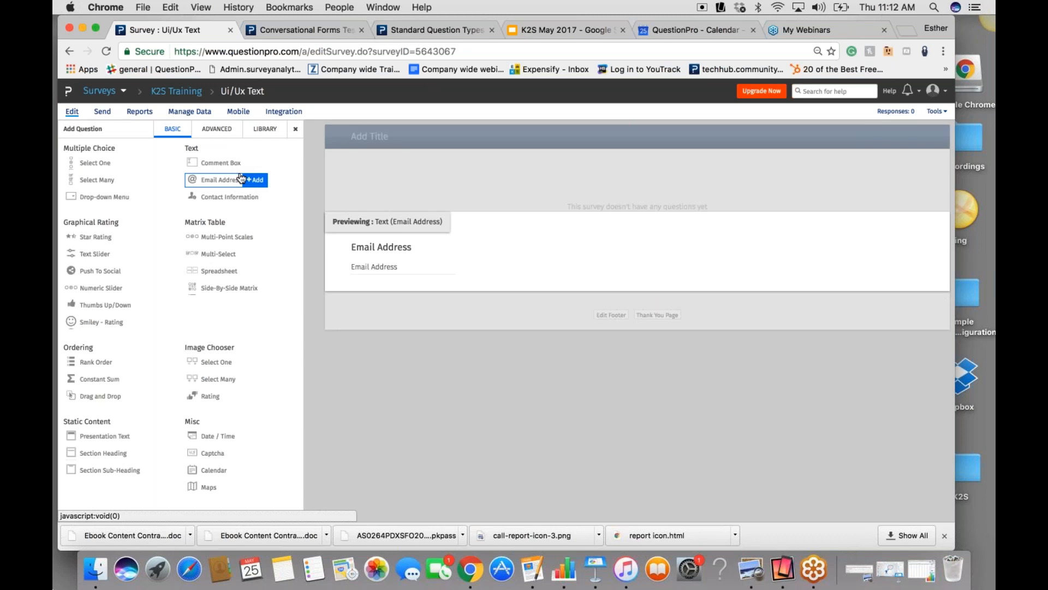
{"action": "mouse_move", "coordinate": [108, 171]}
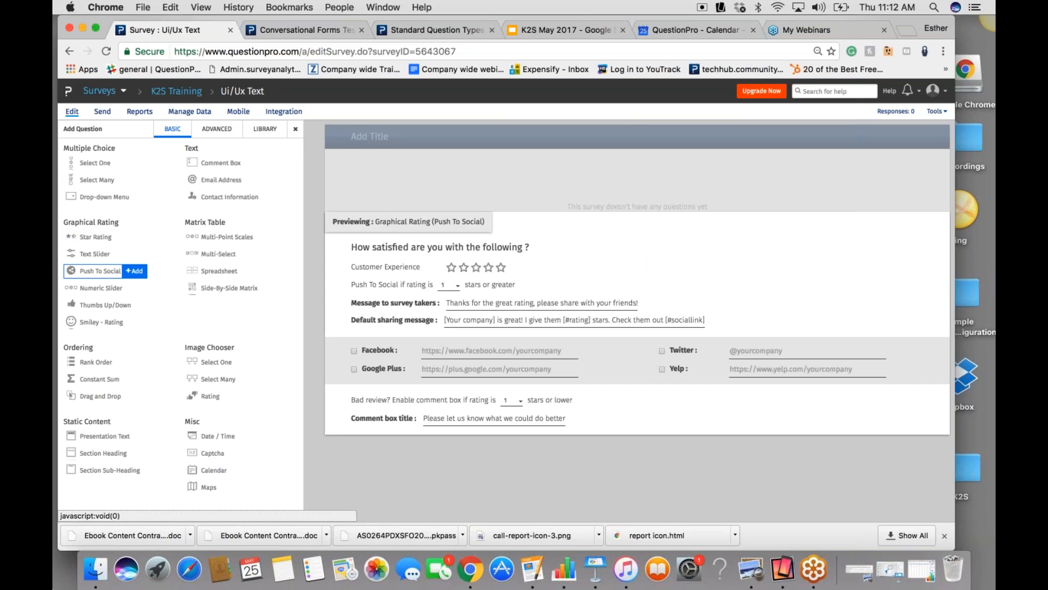
{"action": "mouse_move", "coordinate": [105, 321]}
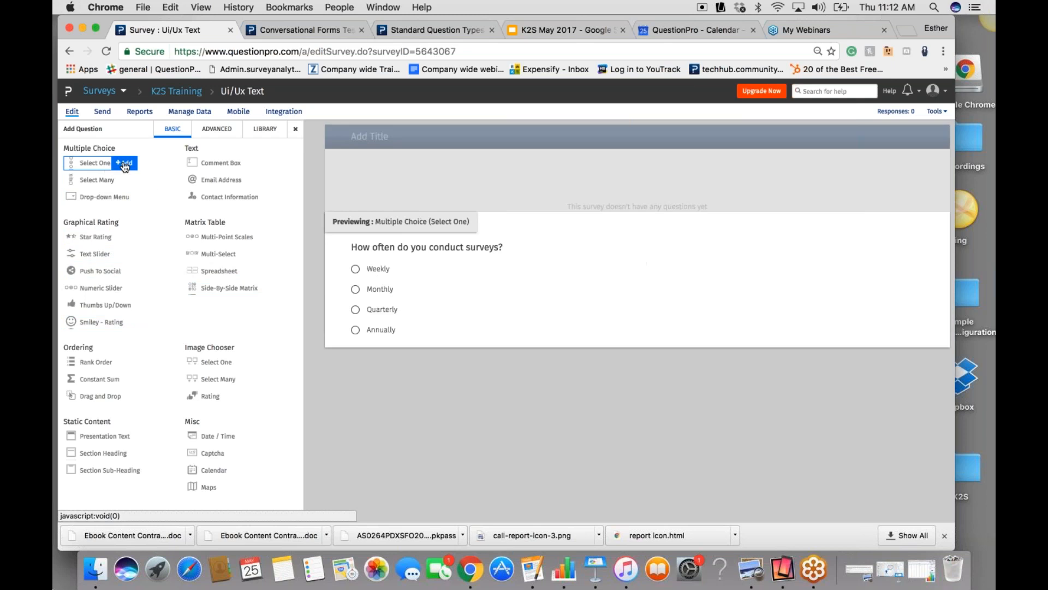
{"action": "left_click", "coordinate": [125, 164]}
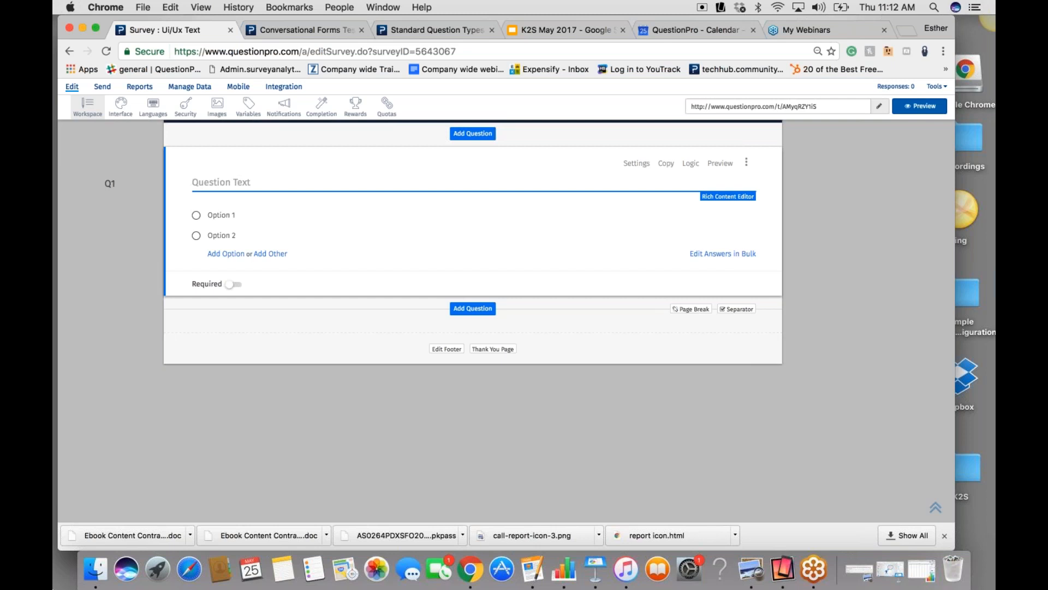
- Enter "Which Credit cards do you use on a regular basis?" as the first question's text
{"action": "type", "text": "W"}
{"action": "type", "text": "hich Qu"}
{"action": "key", "text": "BackSpace"}
{"action": "key", "text": "BackSpace"}
{"action": "key", "text": "BackSpace"}
{"action": "type", "text": "Credit cards do you use"}
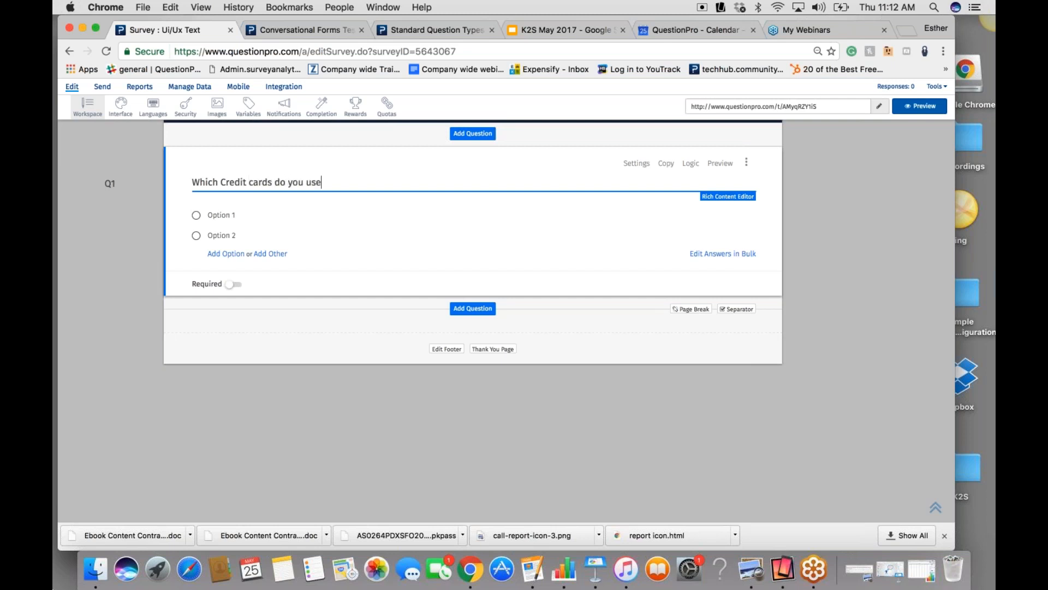
{"action": "type", "text": " on a regular basis?"}
- Name the question's two answer options Visa and Mastercard
{"action": "left_click", "coordinate": [235, 212]}
{"action": "type", "text": "cv"}
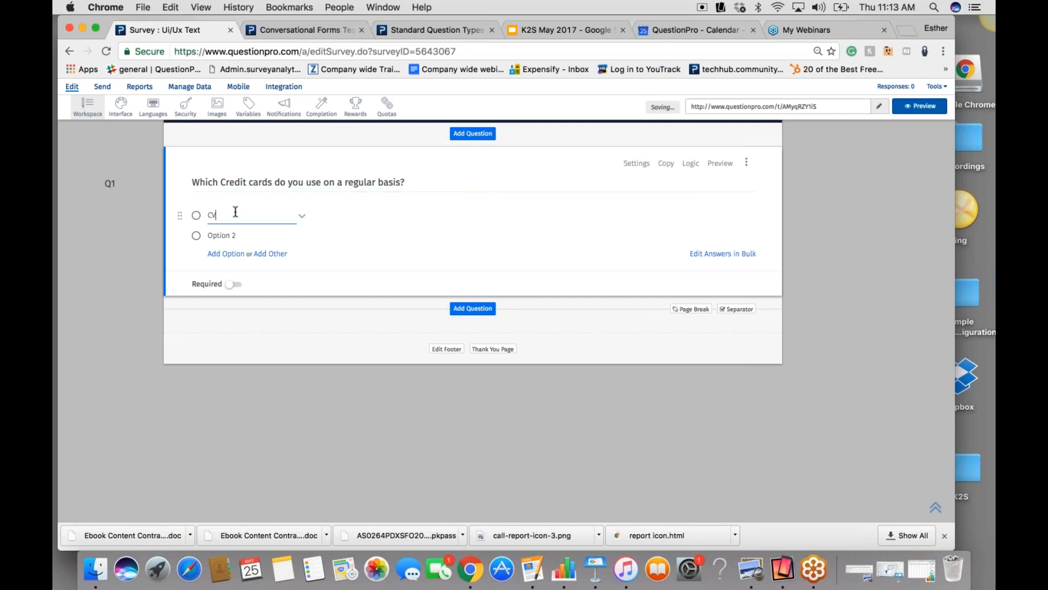
{"action": "key", "text": "BackSpace"}
{"action": "key", "text": "BackSpace"}
{"action": "type", "text": "Visa"}
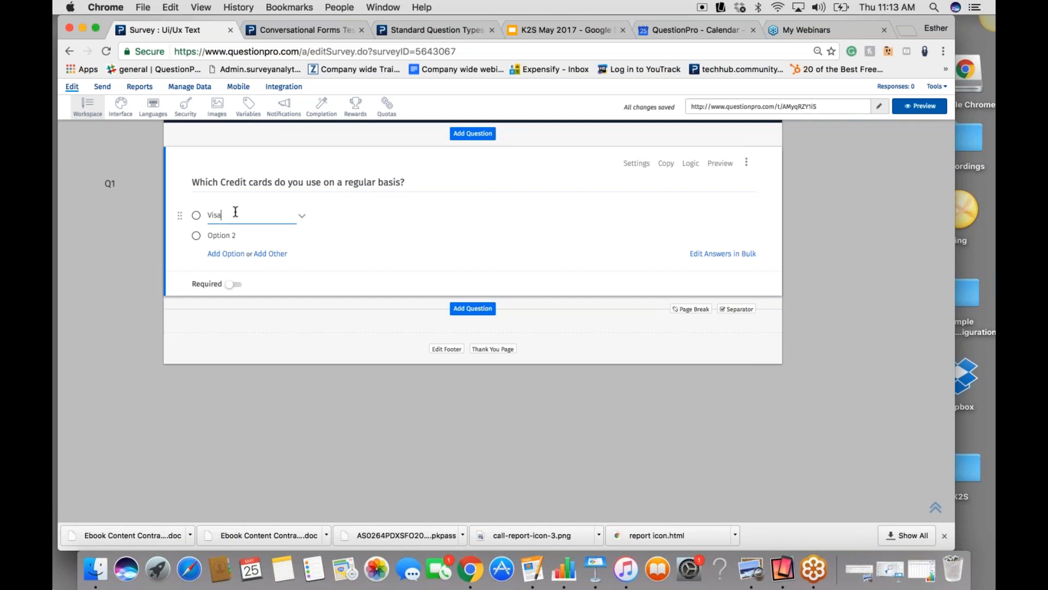
{"action": "left_click", "coordinate": [245, 238]}
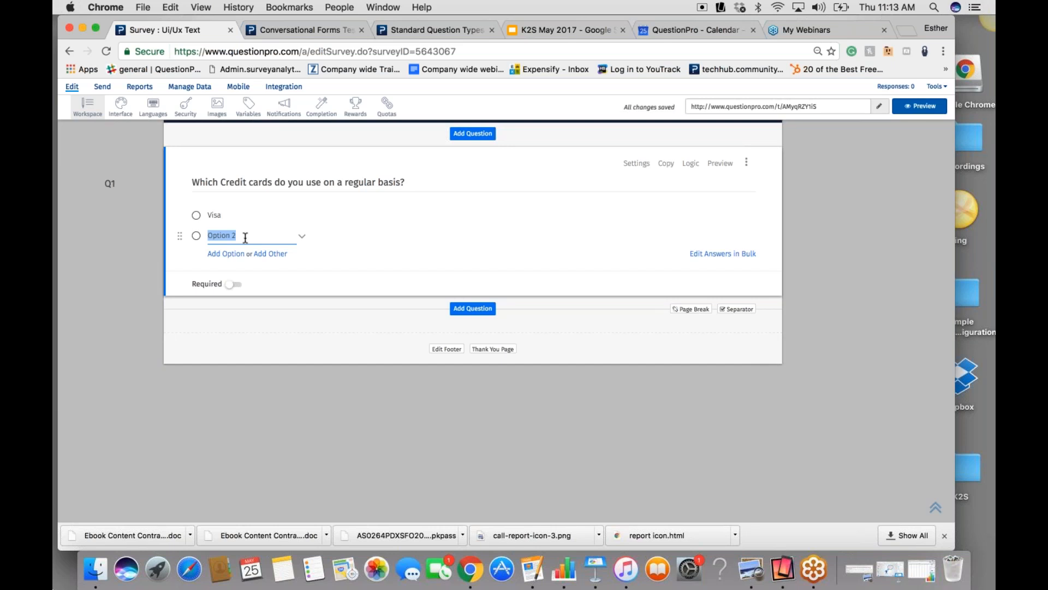
{"action": "type", "text": "M"}
{"action": "type", "text": "astercard"}
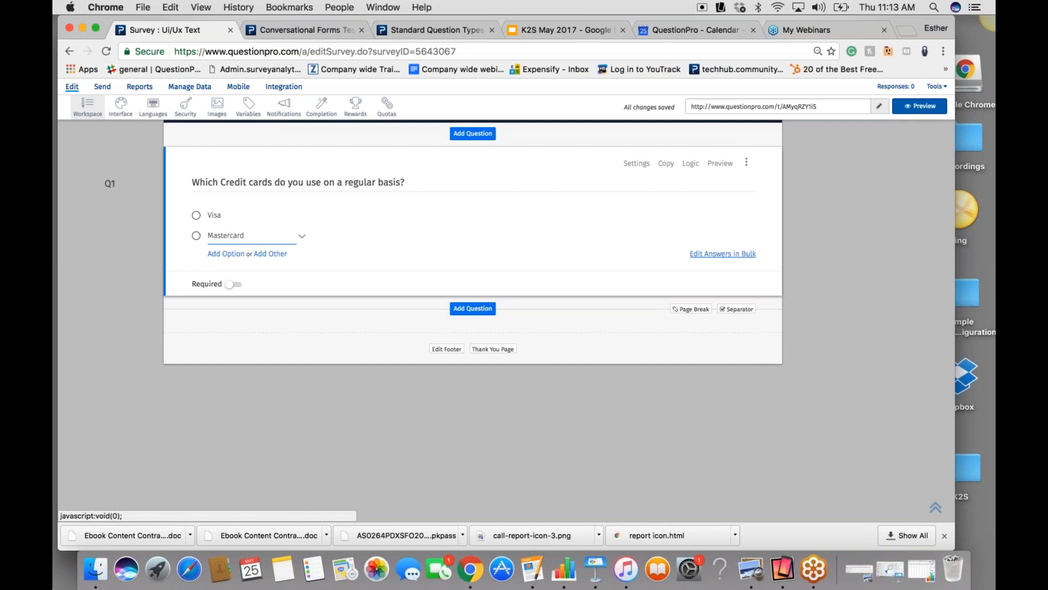
- Add Discover and American Express as further answers by editing the answers in bulk, and save the list
{"action": "left_click", "coordinate": [723, 253]}
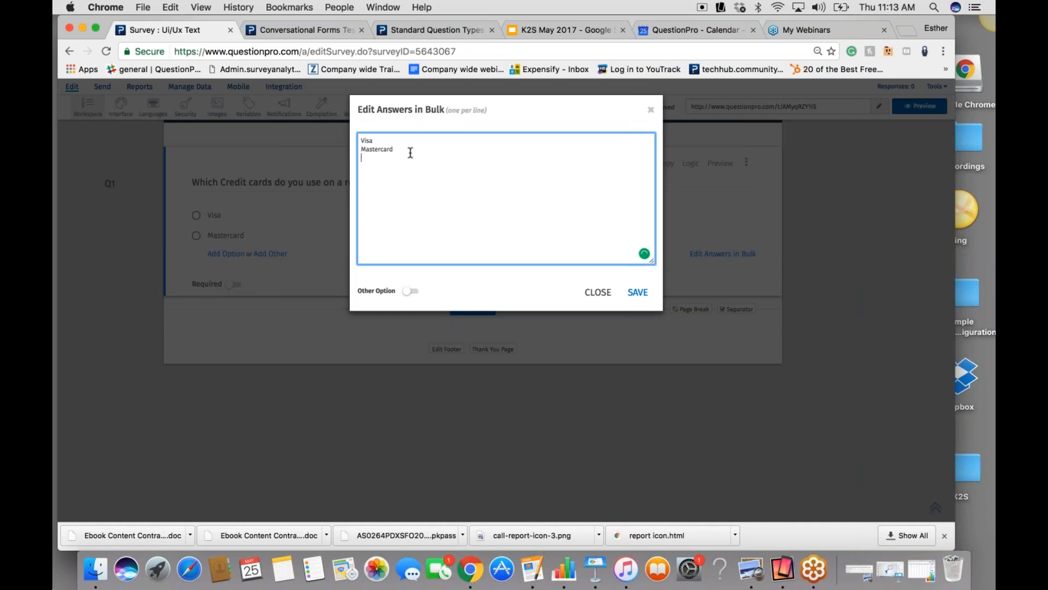
{"action": "key", "text": "Return"}
{"action": "type", "text": "D"}
{"action": "type", "text": "iscover "}
{"action": "type", "text": "American "}
{"action": "type", "text": "Express"}
{"action": "left_click", "coordinate": [636, 295]}
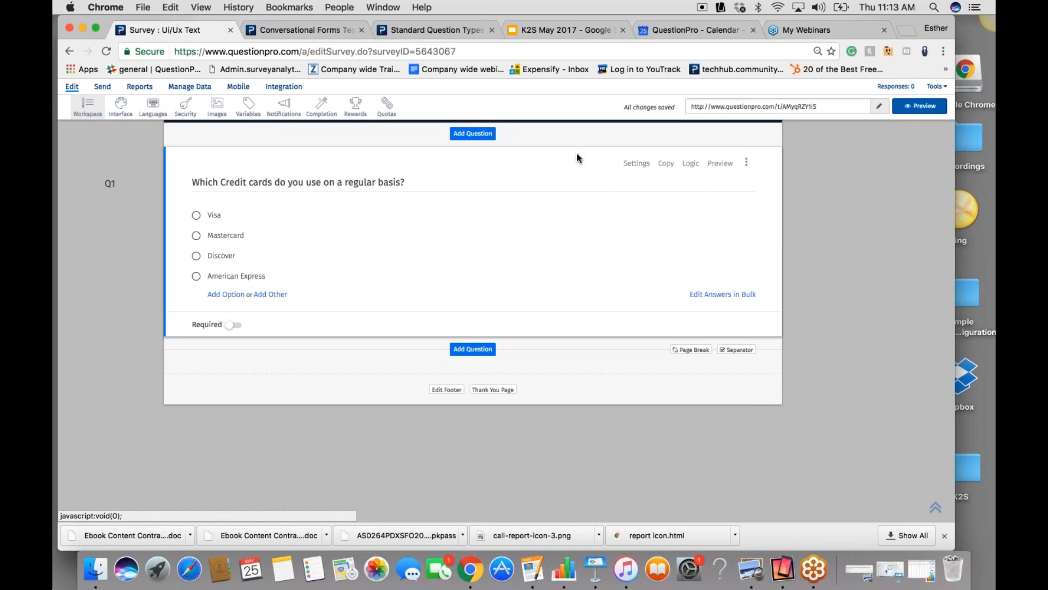
- Try the Checkbox, Dropdown and Select List answer types on the credit card question, and return it to Radio
{"action": "left_click", "coordinate": [637, 164]}
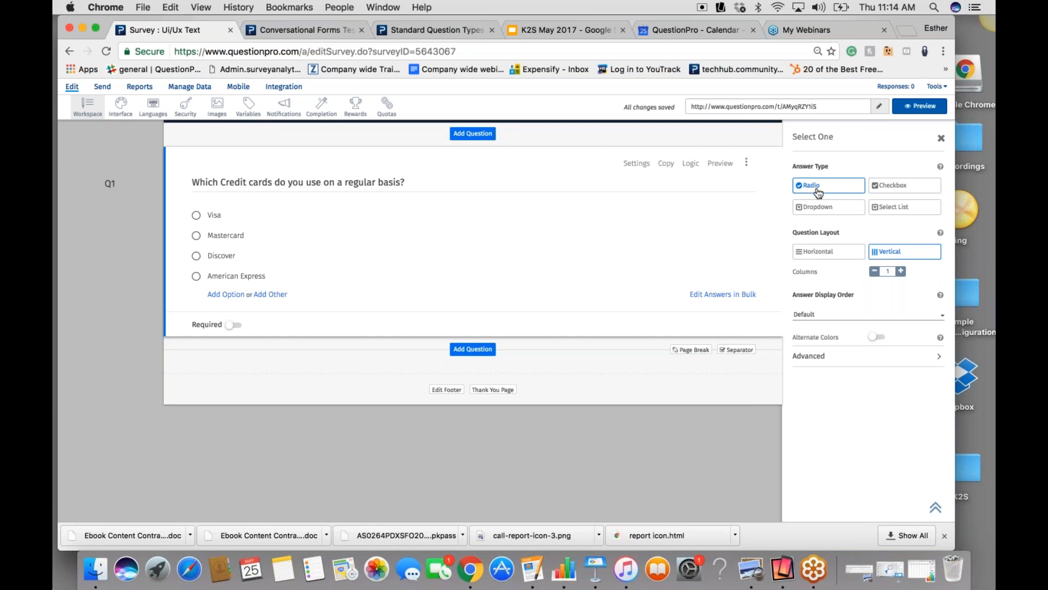
{"action": "left_click", "coordinate": [880, 189]}
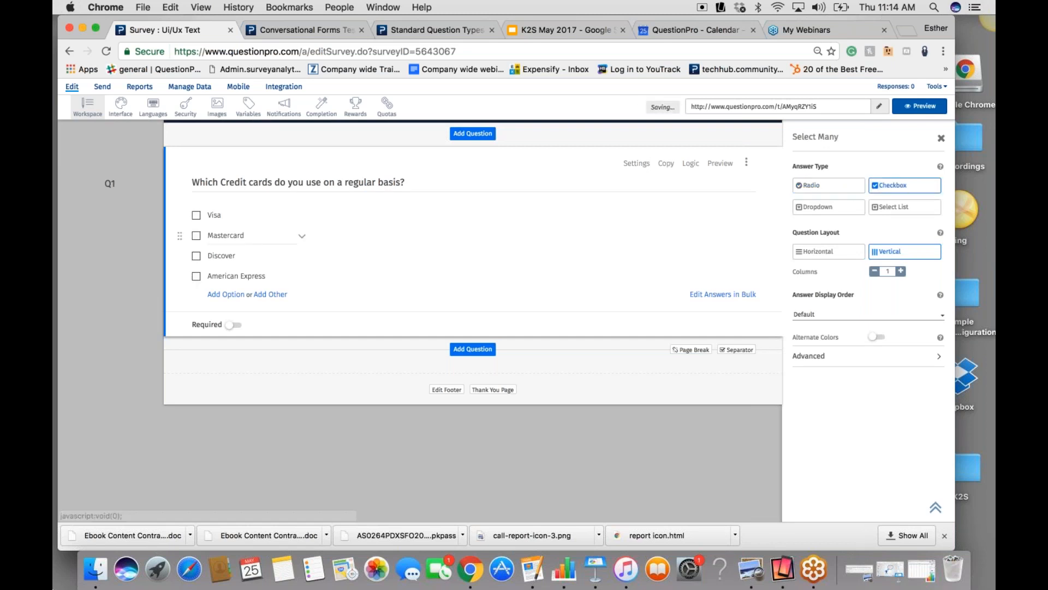
{"action": "left_click", "coordinate": [817, 213]}
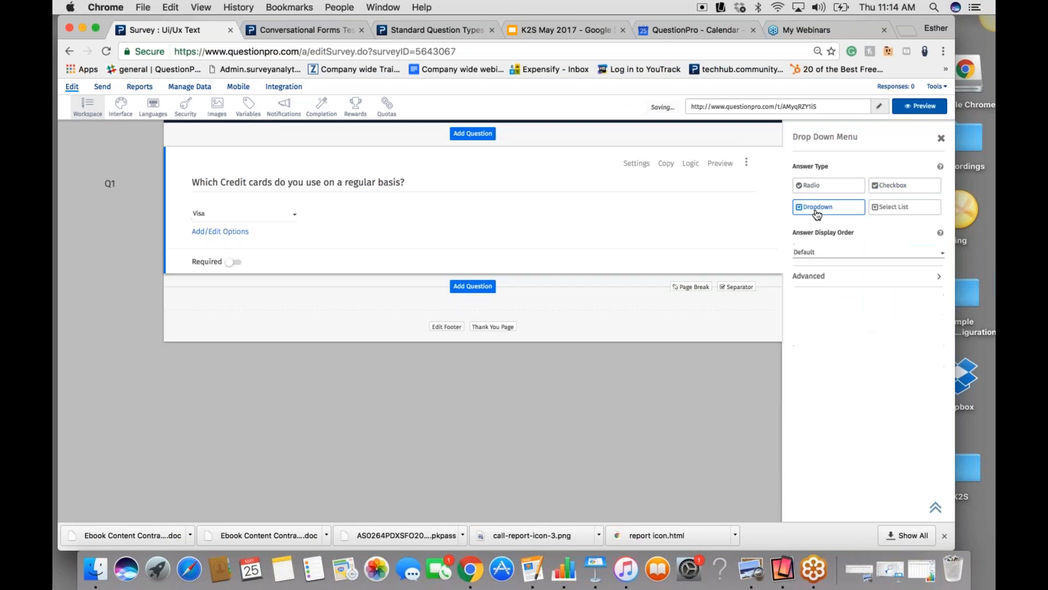
{"action": "left_click", "coordinate": [895, 208]}
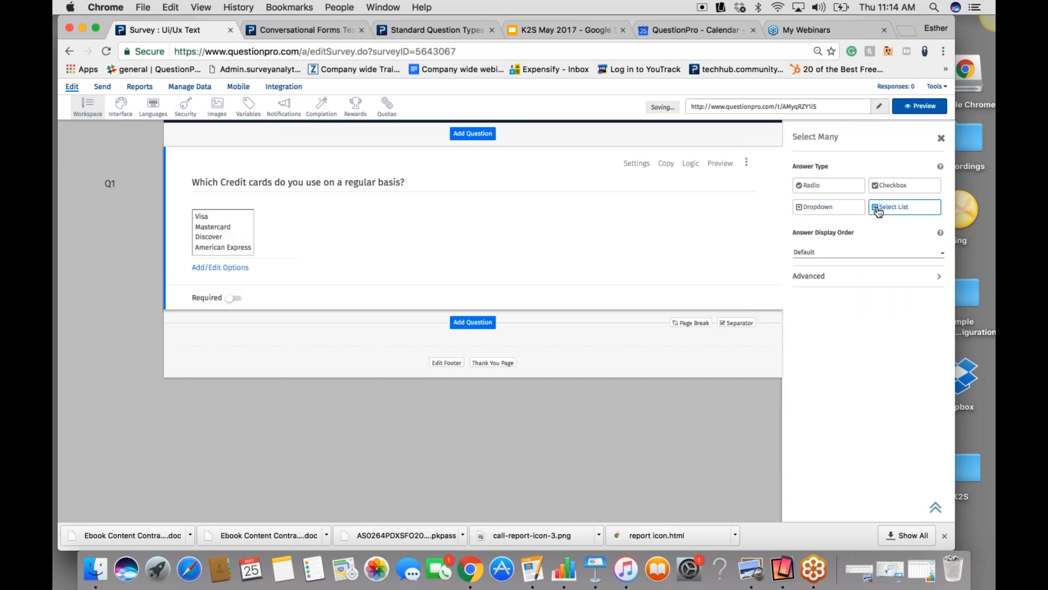
{"action": "left_click", "coordinate": [812, 187]}
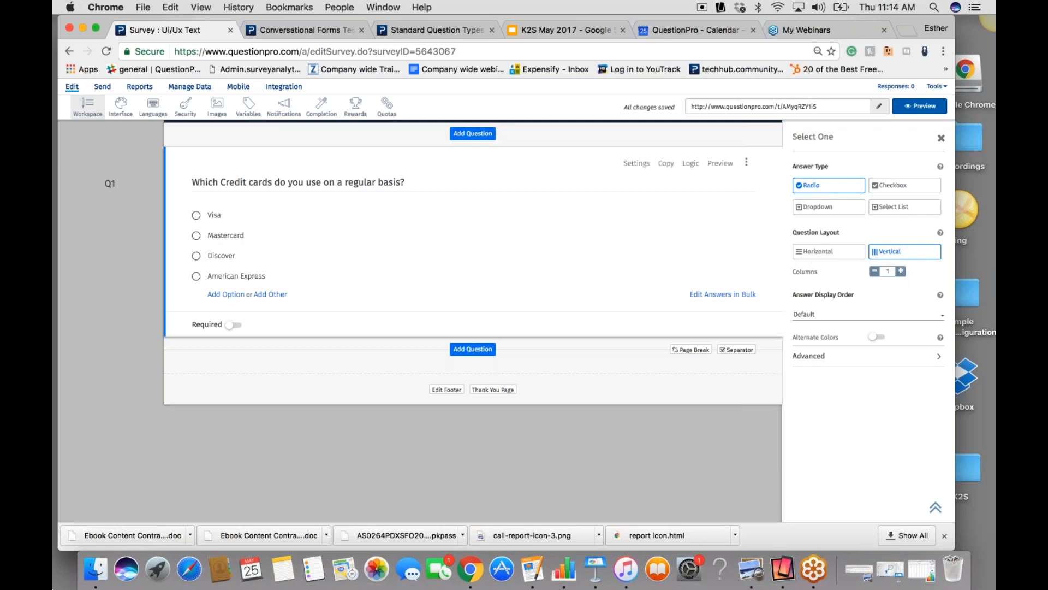
- Examine the question's answer display order choices and its advanced settings for video and question tips
{"action": "left_click", "coordinate": [941, 315]}
{"action": "left_click", "coordinate": [942, 315]}
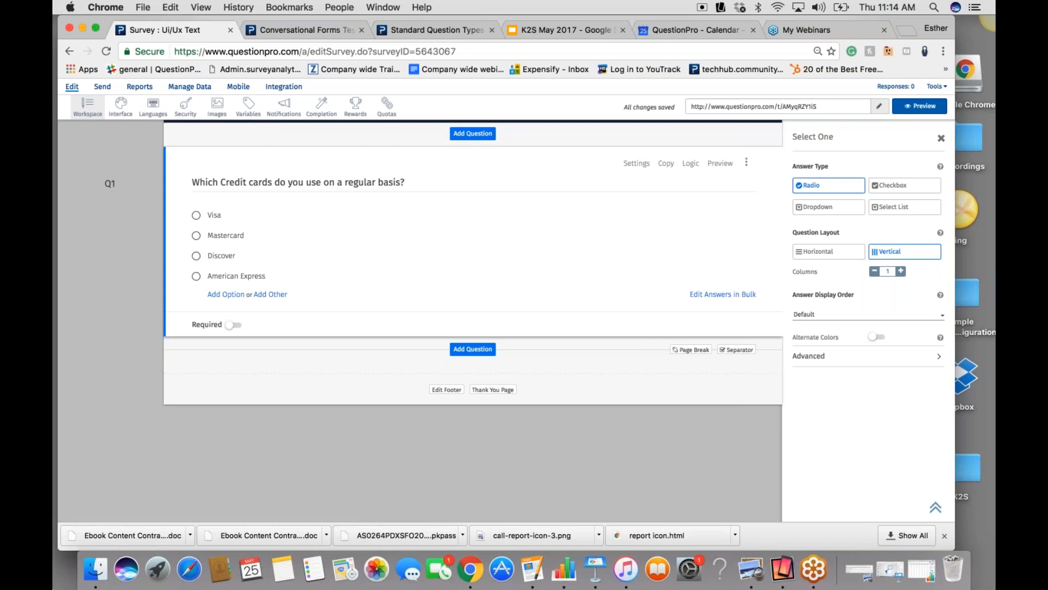
{"action": "left_click", "coordinate": [938, 361]}
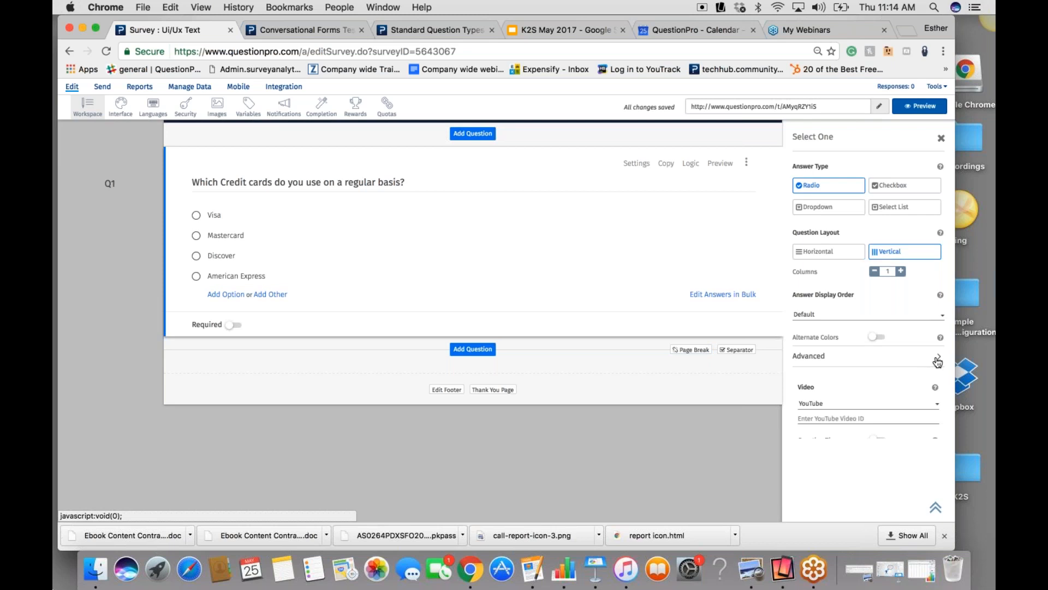
{"action": "scroll", "coordinate": [788, 403], "scroll_direction": "down", "scroll_amount": 1}
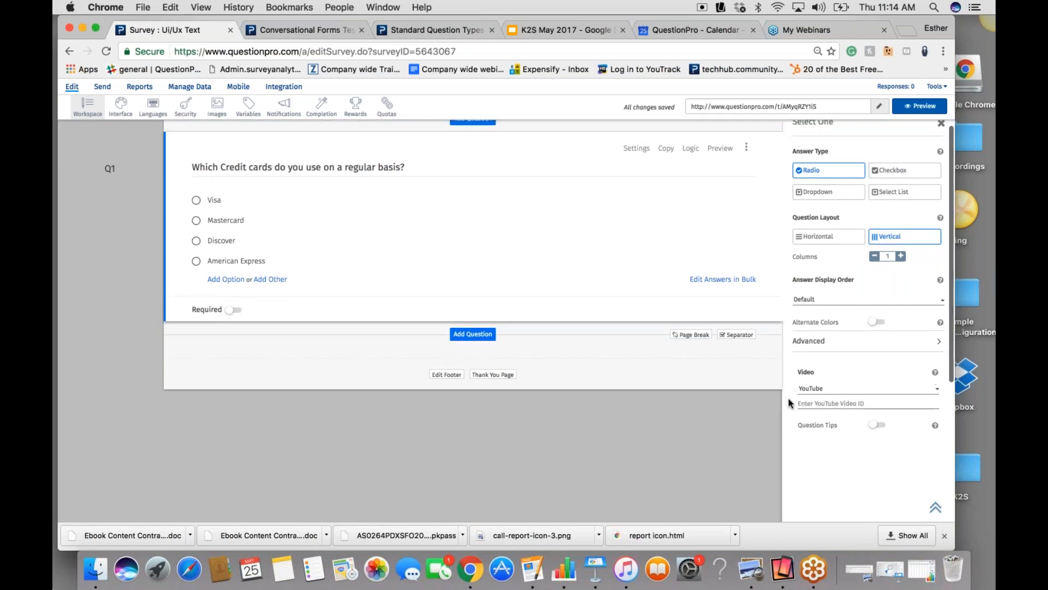
{"action": "scroll", "coordinate": [788, 403], "scroll_direction": "down", "scroll_amount": 5}
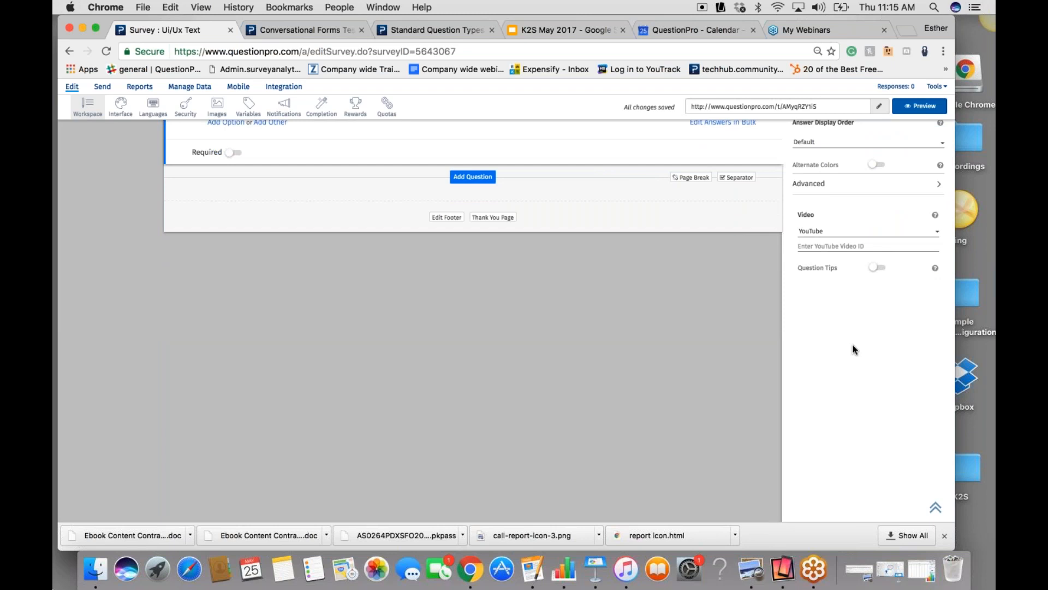
{"action": "scroll", "coordinate": [854, 350], "scroll_direction": "up", "scroll_amount": 1}
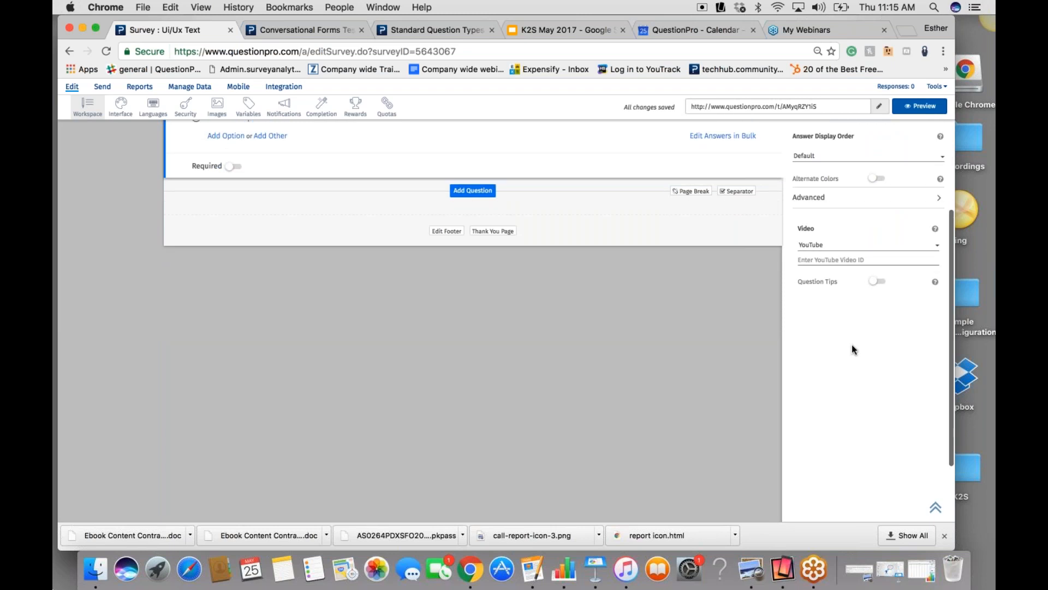
{"action": "scroll", "coordinate": [852, 347], "scroll_direction": "up", "scroll_amount": 5}
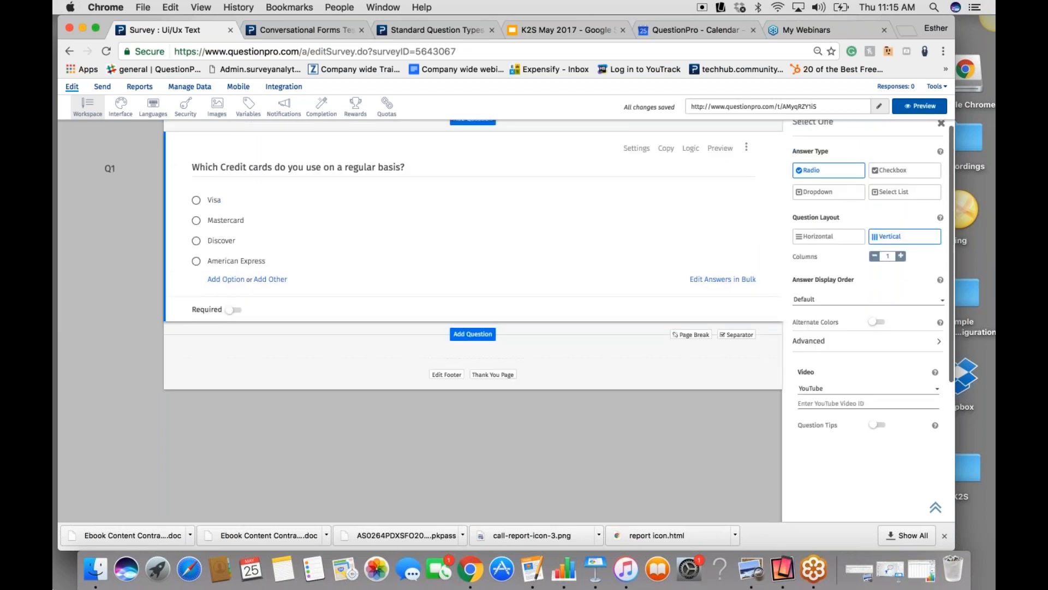
{"action": "scroll", "coordinate": [530, 285], "scroll_direction": "up", "scroll_amount": 2}
{"action": "scroll", "coordinate": [506, 296], "scroll_direction": "up", "scroll_amount": 1}
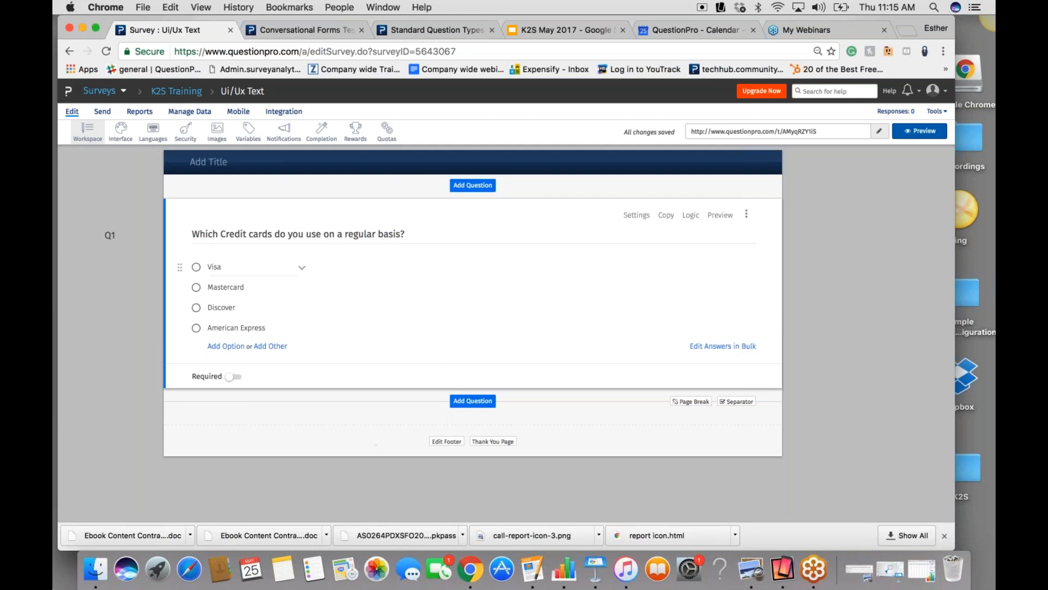
- View the Skip Logic and Compound/Delayed Branching settings for the credit card question, and leave them without saving
{"action": "left_click", "coordinate": [691, 218]}
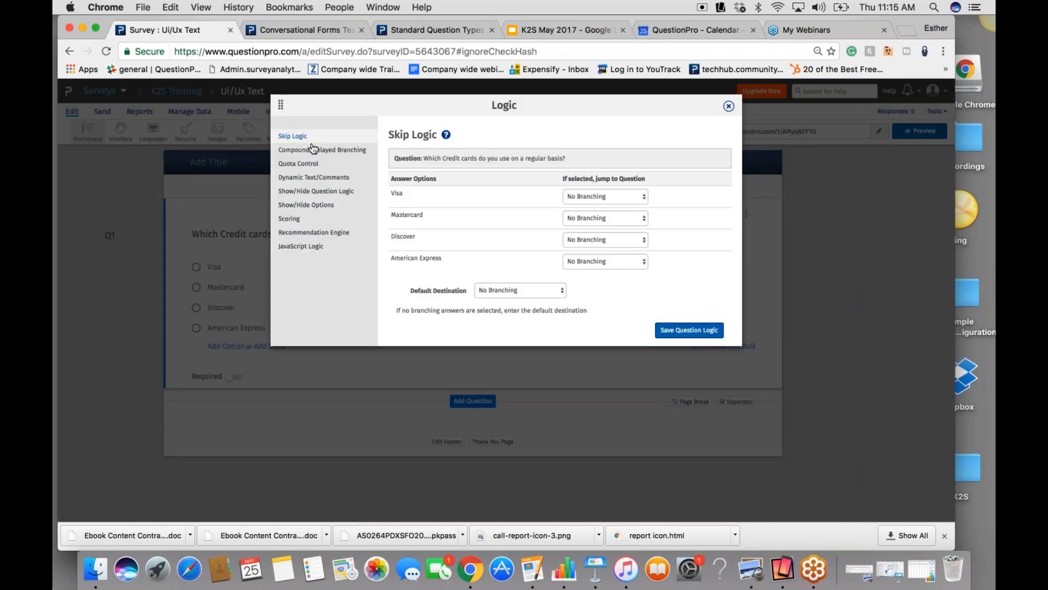
{"action": "left_click", "coordinate": [314, 148]}
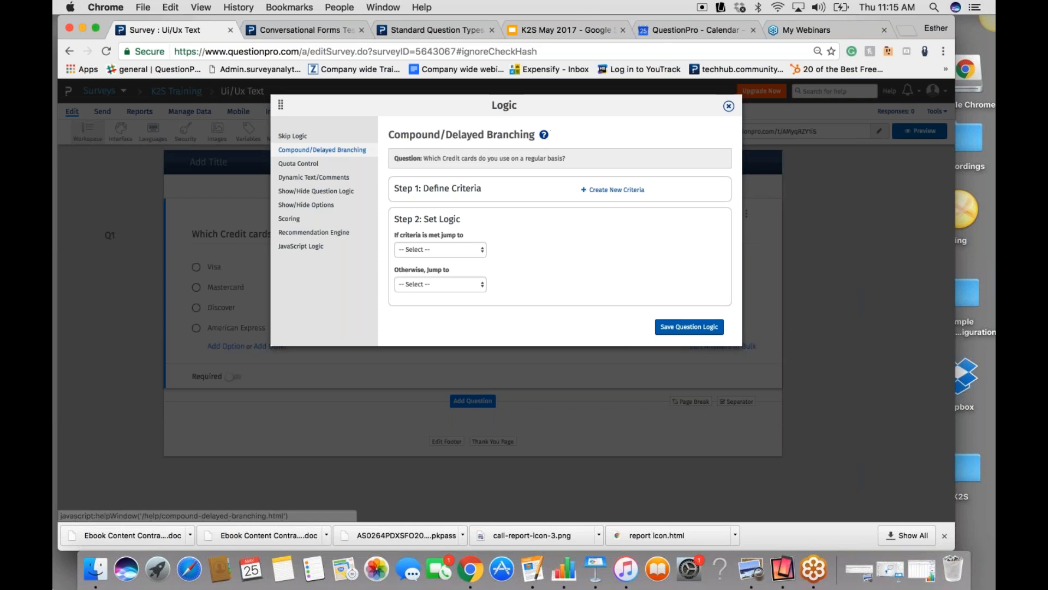
{"action": "left_click", "coordinate": [729, 107]}
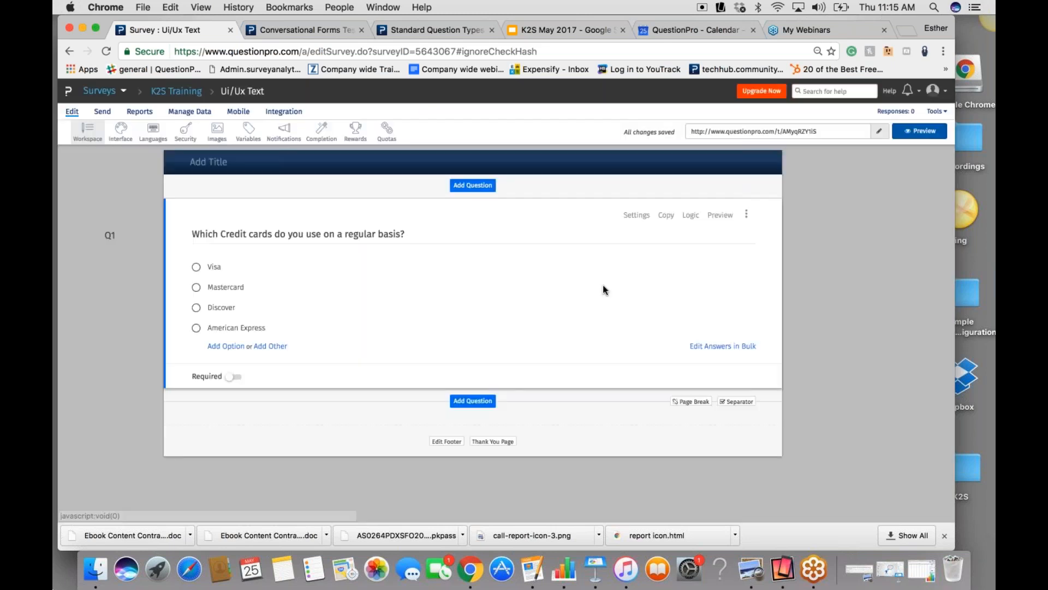
- Review the additional actions for the credit card question and the options for its Visa answer
{"action": "left_click", "coordinate": [747, 217]}
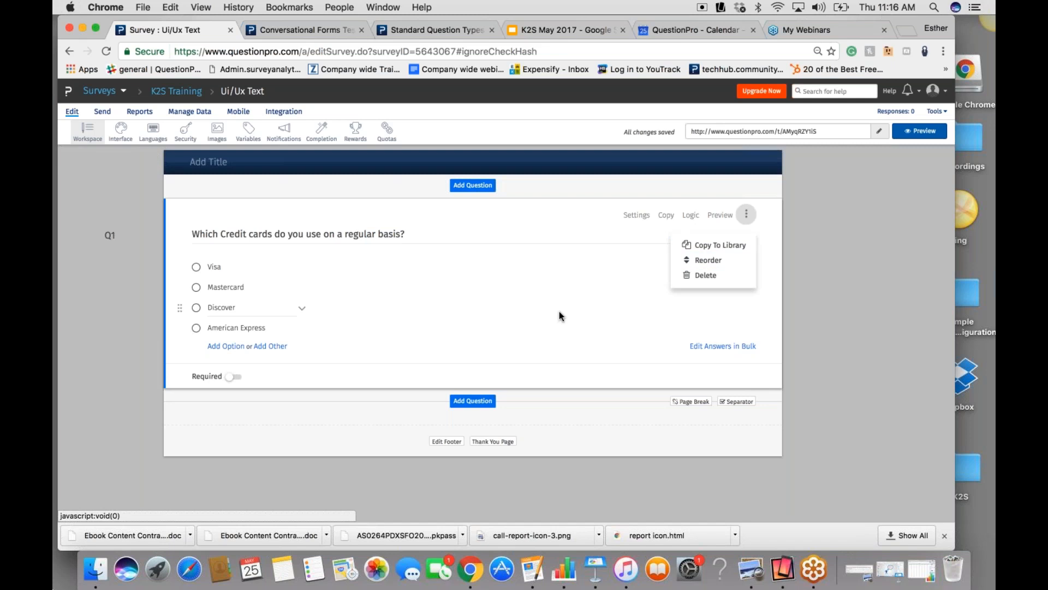
{"action": "left_click", "coordinate": [560, 214]}
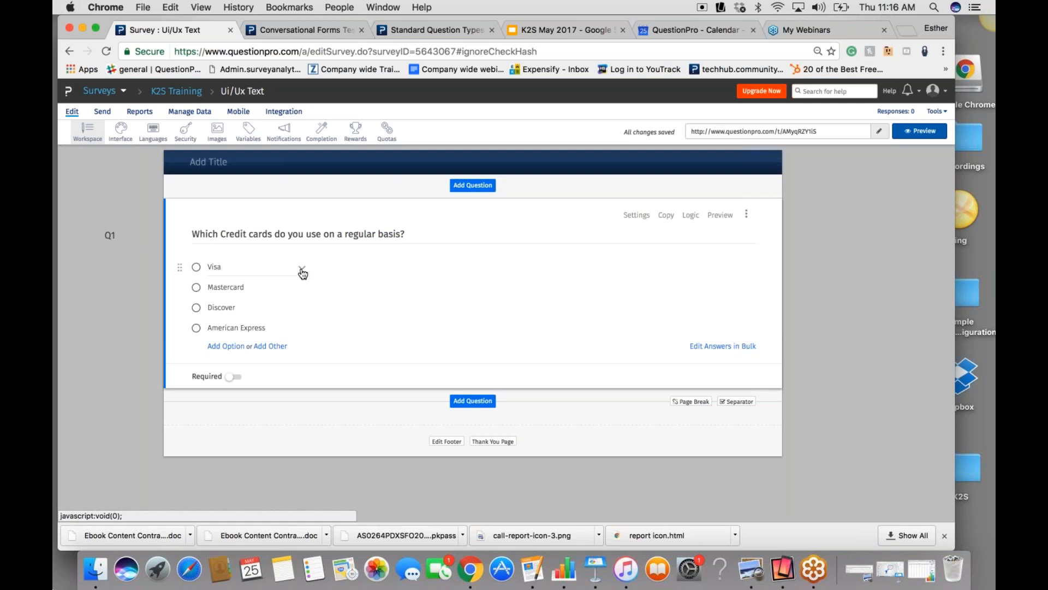
{"action": "left_click", "coordinate": [302, 270]}
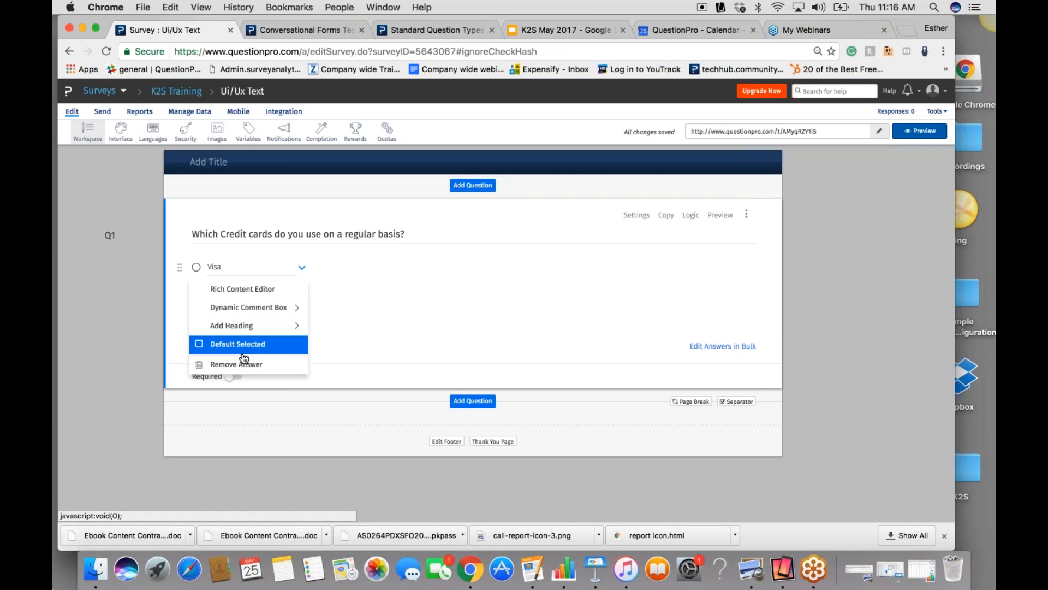
{"action": "left_click", "coordinate": [428, 334]}
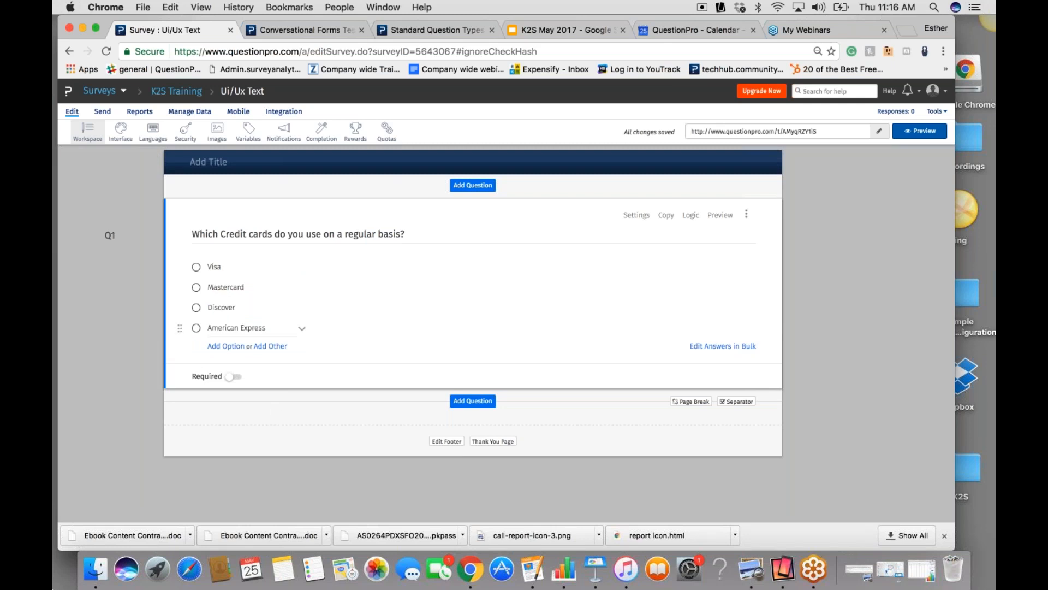
- Make the credit card question required, and turn the requirement off again
{"action": "left_click", "coordinate": [239, 377]}
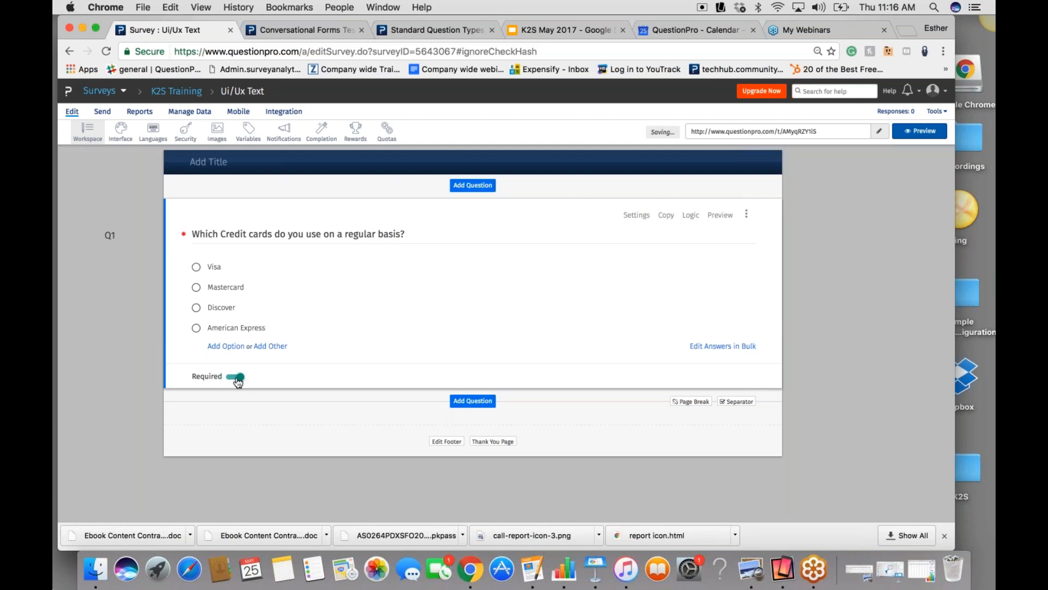
{"action": "left_click", "coordinate": [239, 377]}
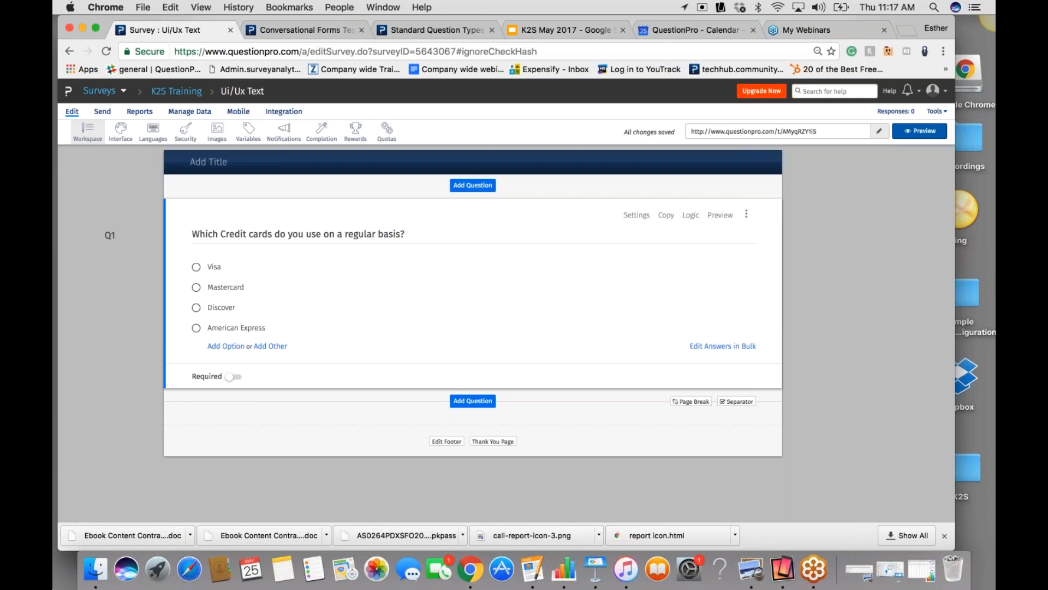
- Add a Select Many multiple-choice question below the credit card question, leaving its text blank
{"action": "left_click", "coordinate": [473, 401]}
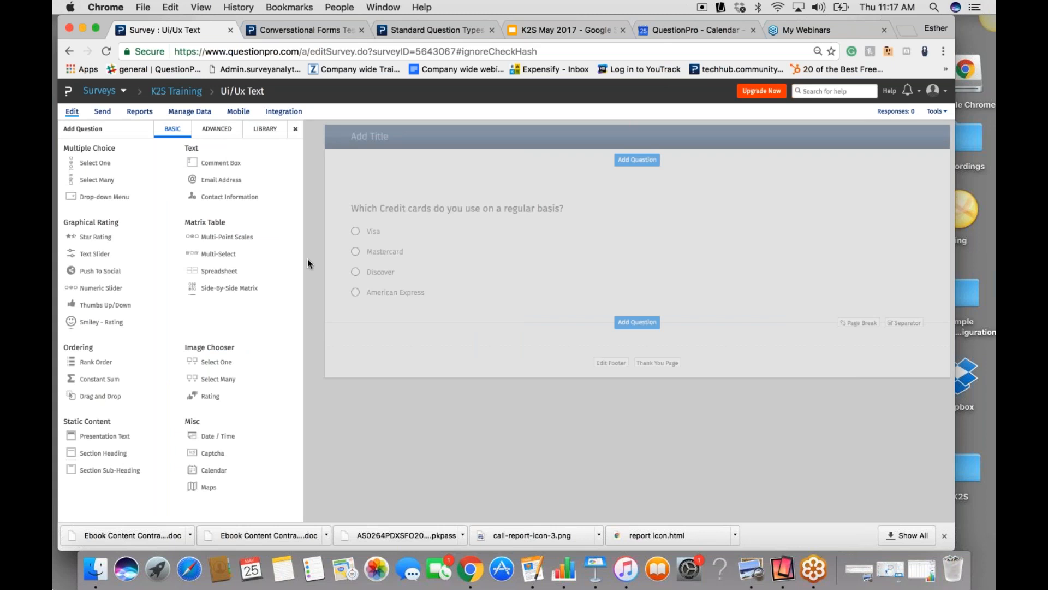
{"action": "mouse_move", "coordinate": [95, 236]}
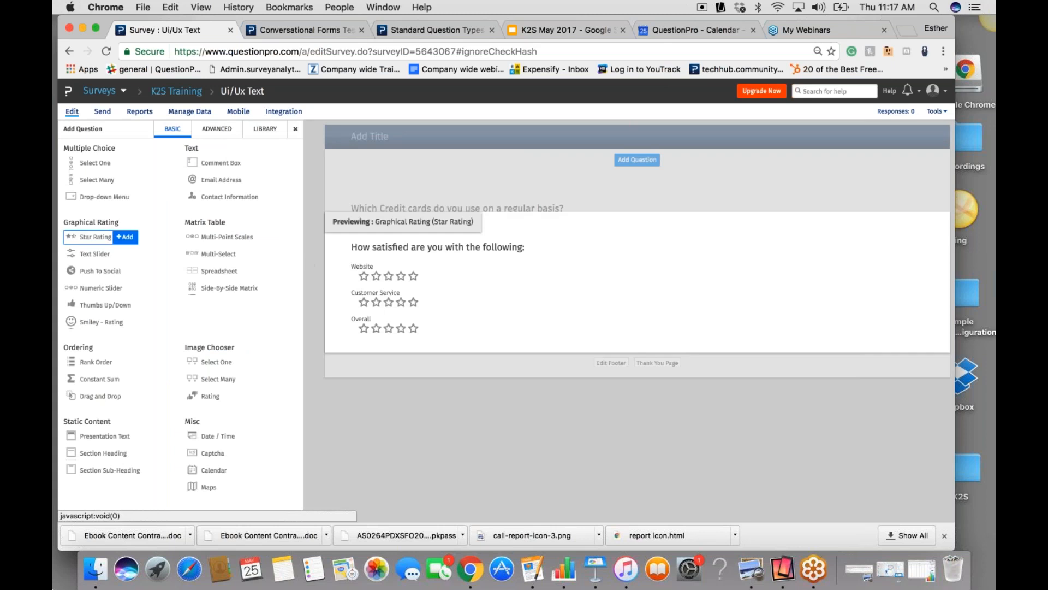
{"action": "left_click", "coordinate": [127, 181]}
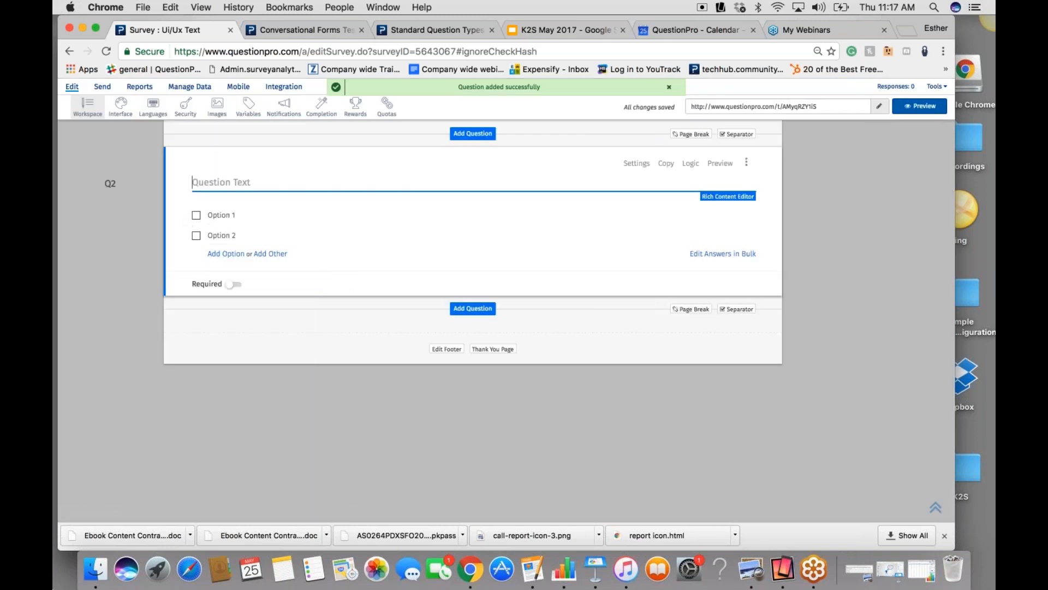
{"action": "left_click", "coordinate": [856, 288]}
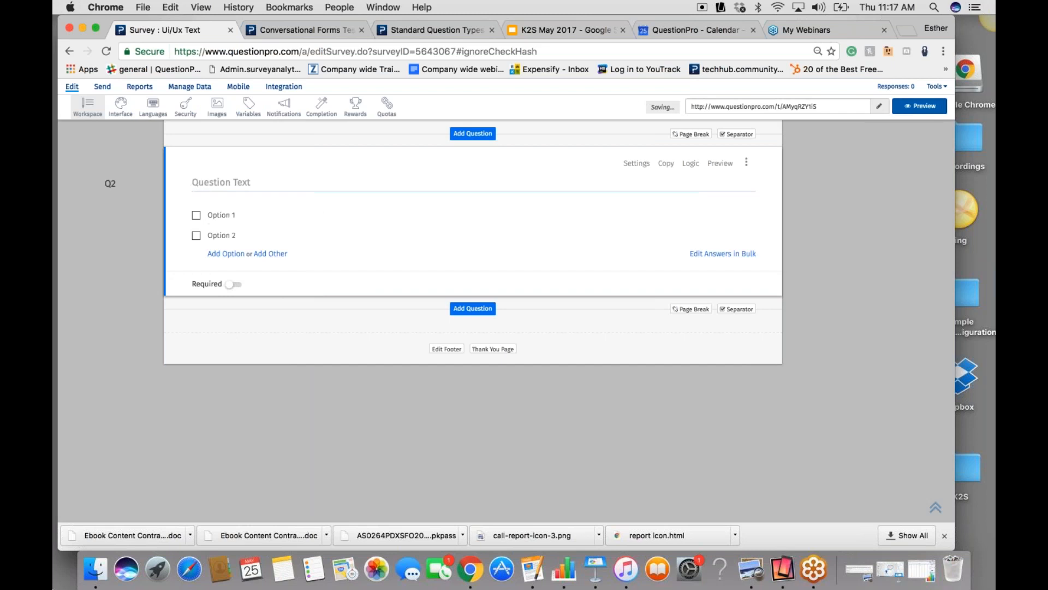
- Enter "Where do you use your Visa the most?" as the text of the new Select Many question
{"action": "left_click", "coordinate": [246, 182]}
{"action": "type", "text": "Qhesti"}
{"action": "key", "text": "BackSpace"}
{"action": "key", "text": "BackSpace"}
{"action": "key", "text": "BackSpace"}
{"action": "key", "text": "BackSpace"}
{"action": "key", "text": "BackSpace"}
{"action": "key", "text": "BackSpace"}
{"action": "type", "text": "Where do you use s"}
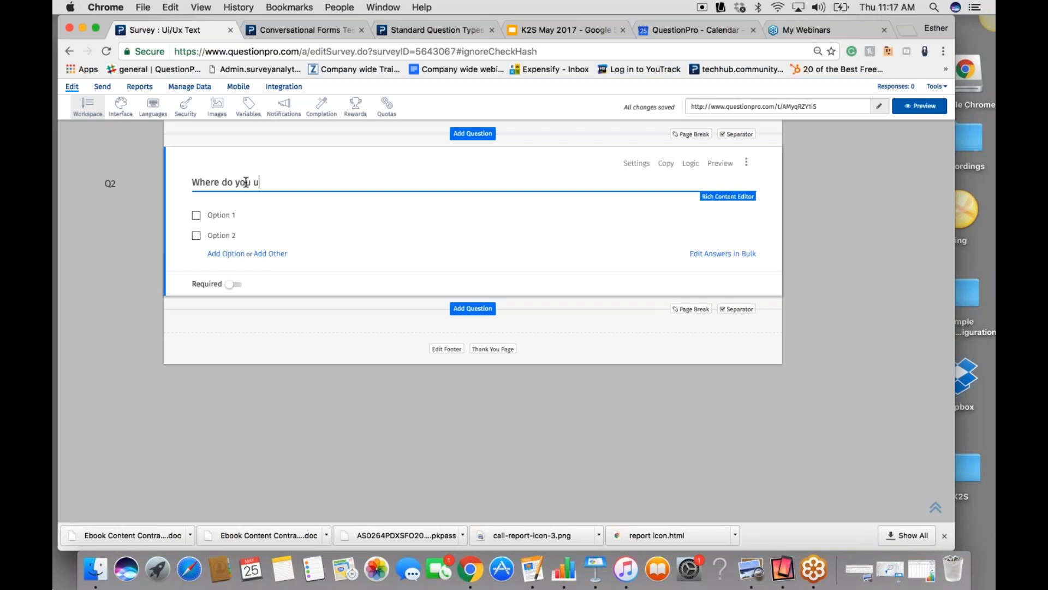
{"action": "key", "text": "BackSpace"}
{"action": "type", "text": "your Via"}
{"action": "key", "text": "BackSpace"}
{"action": "type", "text": "sa the most?"}
- Label the two answers of the Visa usage question "Groxery Story" and "Online"
{"action": "left_click", "coordinate": [218, 213]}
{"action": "type", "text": "q"}
{"action": "key", "text": "BackSpace"}
{"action": "type", "text": "Gro"}
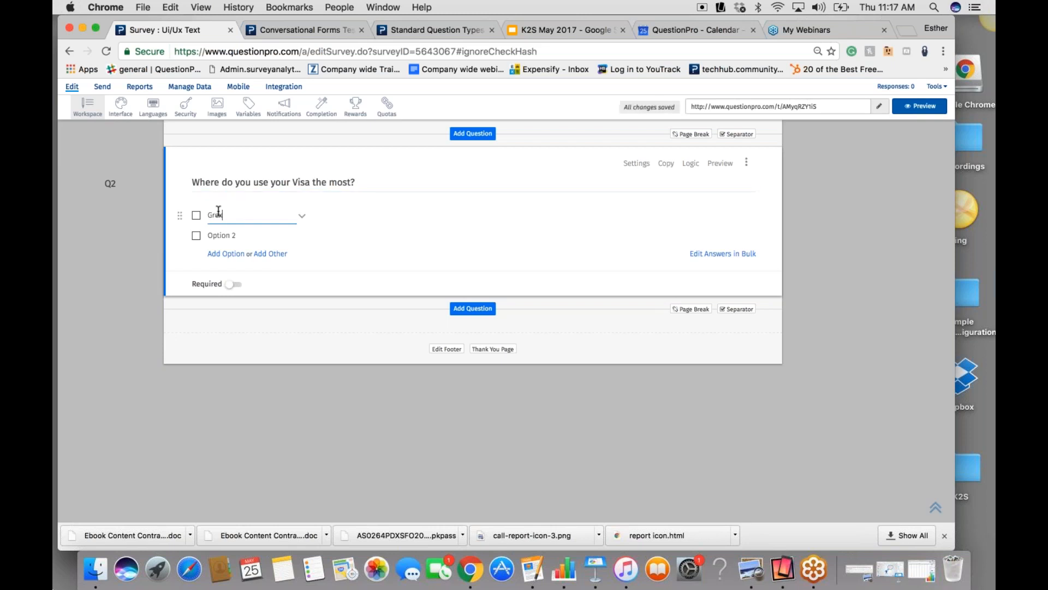
{"action": "type", "text": "cery Story"}
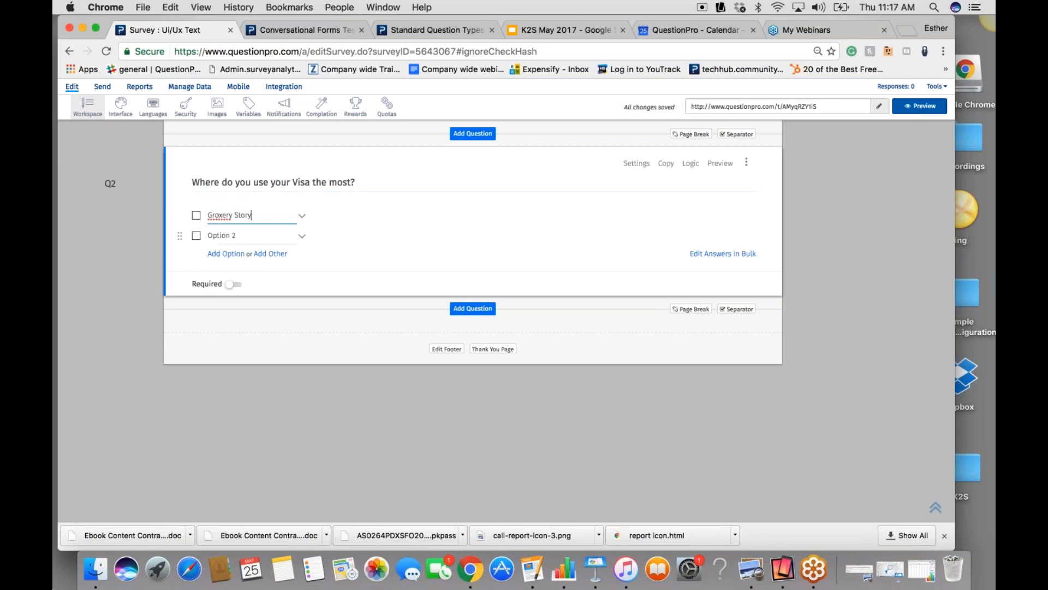
{"action": "left_click", "coordinate": [234, 236]}
{"action": "type", "text": "Online"}
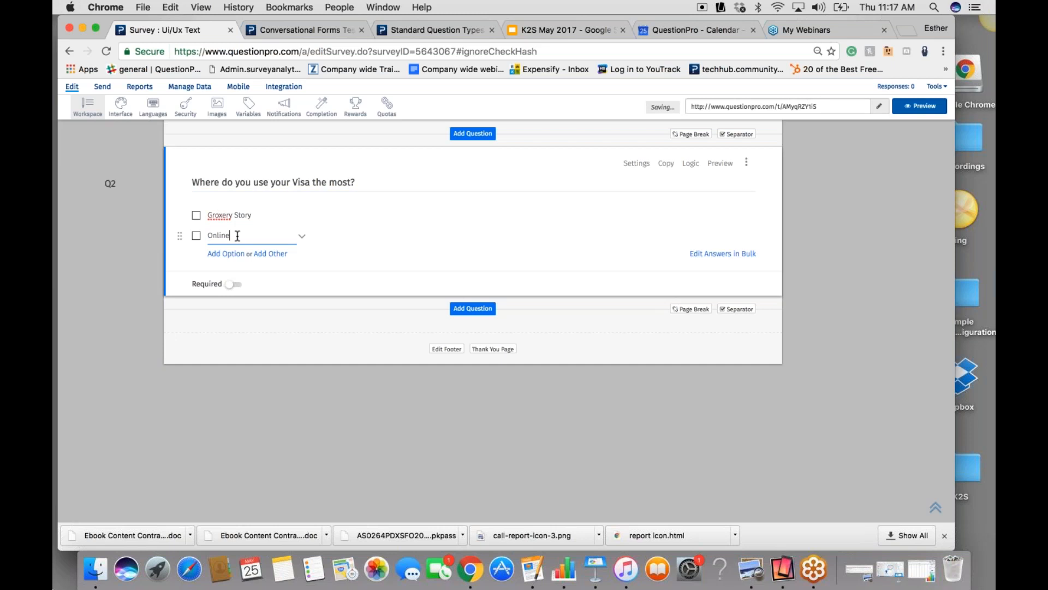
{"action": "left_click", "coordinate": [428, 242]}
- In the credit card question's Skip Logic, make the Visa answer jump to Q2, "Where do you use your Visa the most?"
{"action": "scroll", "coordinate": [829, 362], "scroll_direction": "up", "scroll_amount": 2}
{"action": "scroll", "coordinate": [828, 361], "scroll_direction": "up", "scroll_amount": 5}
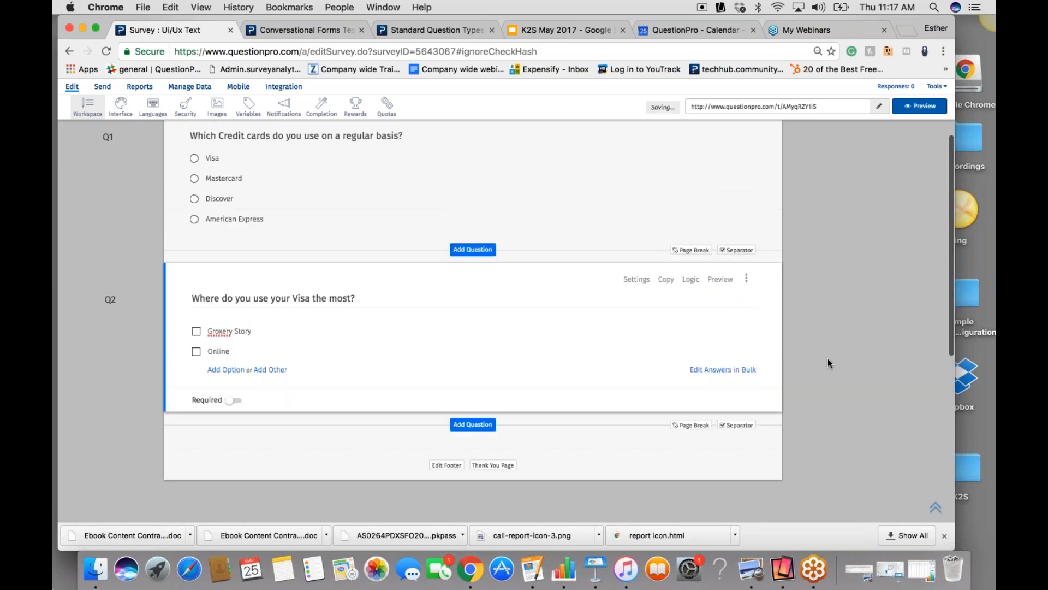
{"action": "left_click", "coordinate": [690, 215]}
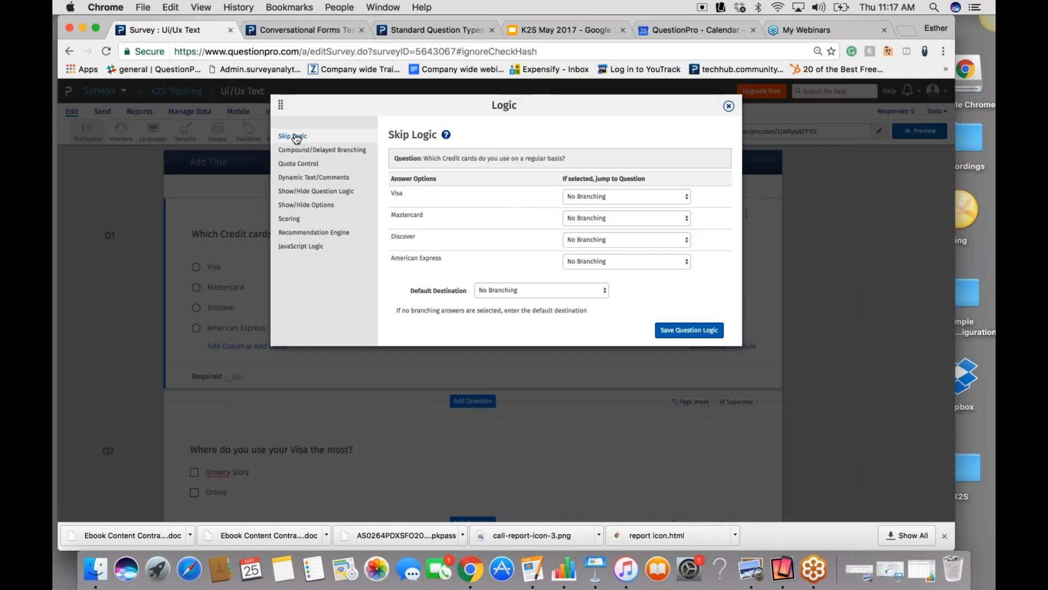
{"action": "left_click", "coordinate": [601, 195]}
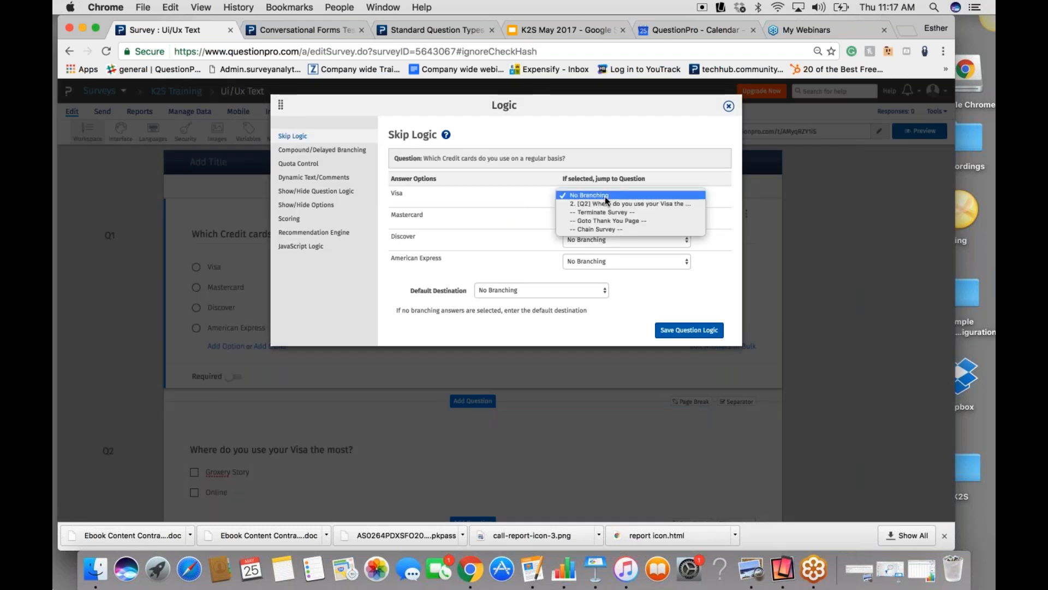
{"action": "left_click", "coordinate": [612, 204]}
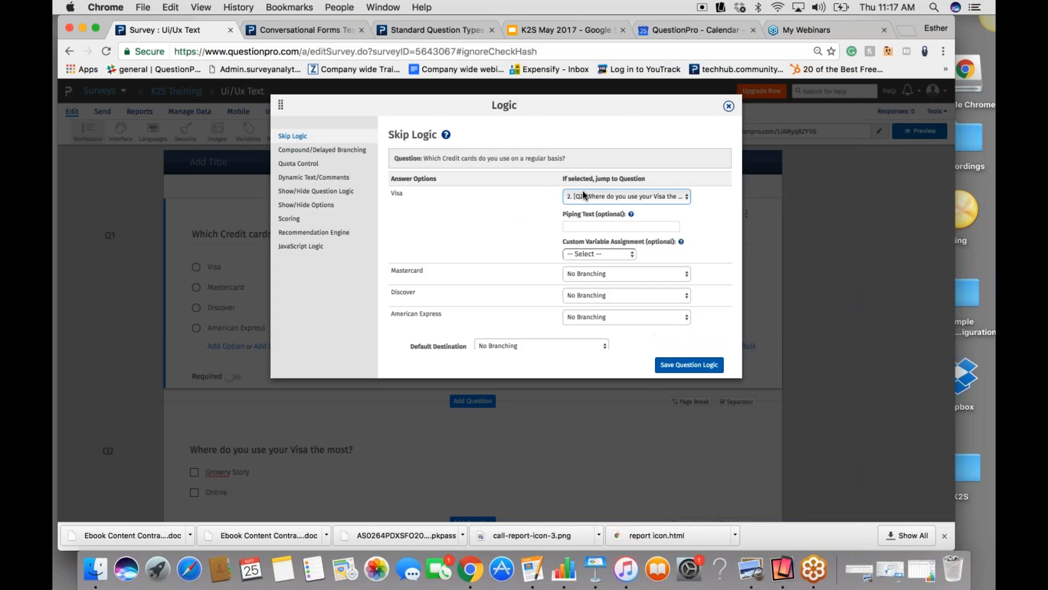
- Make the Mastercard answer go to the Thank You Page, without a custom variable, and save the question logic
{"action": "left_click", "coordinate": [581, 272]}
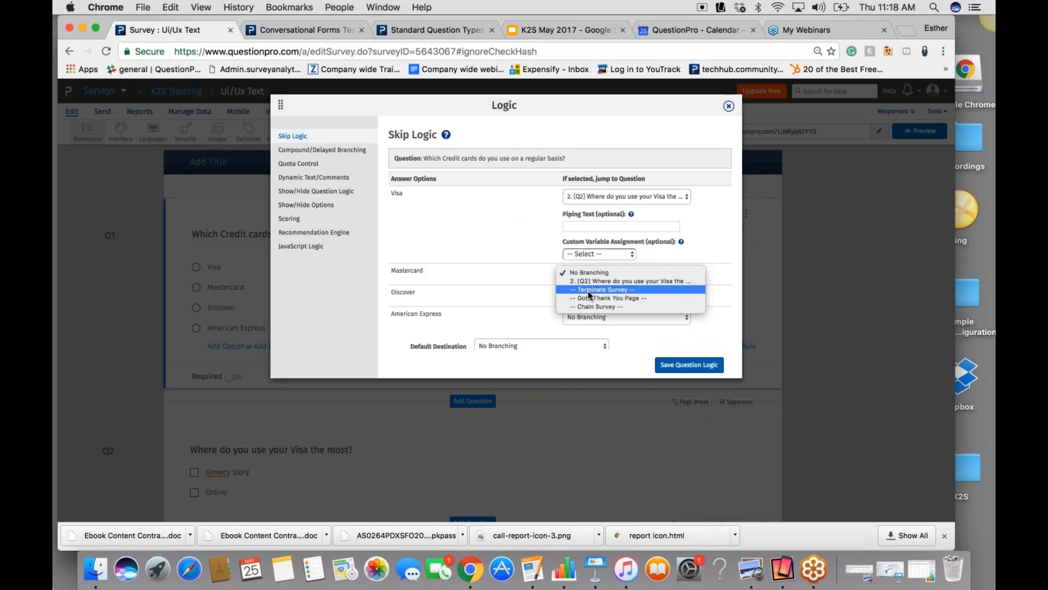
{"action": "left_click", "coordinate": [583, 295]}
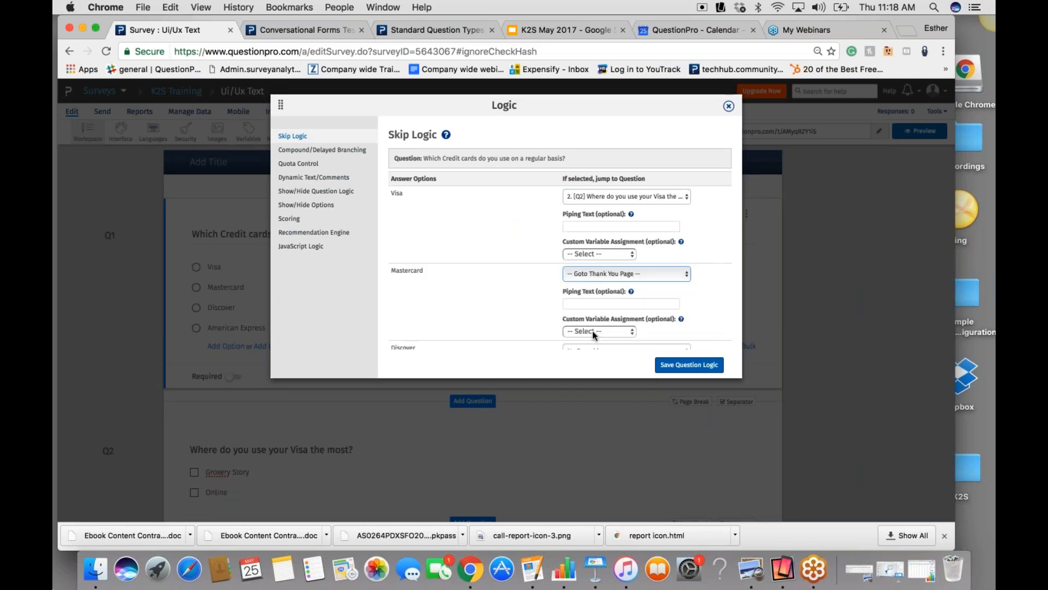
{"action": "left_click", "coordinate": [592, 331]}
{"action": "left_click", "coordinate": [655, 307]}
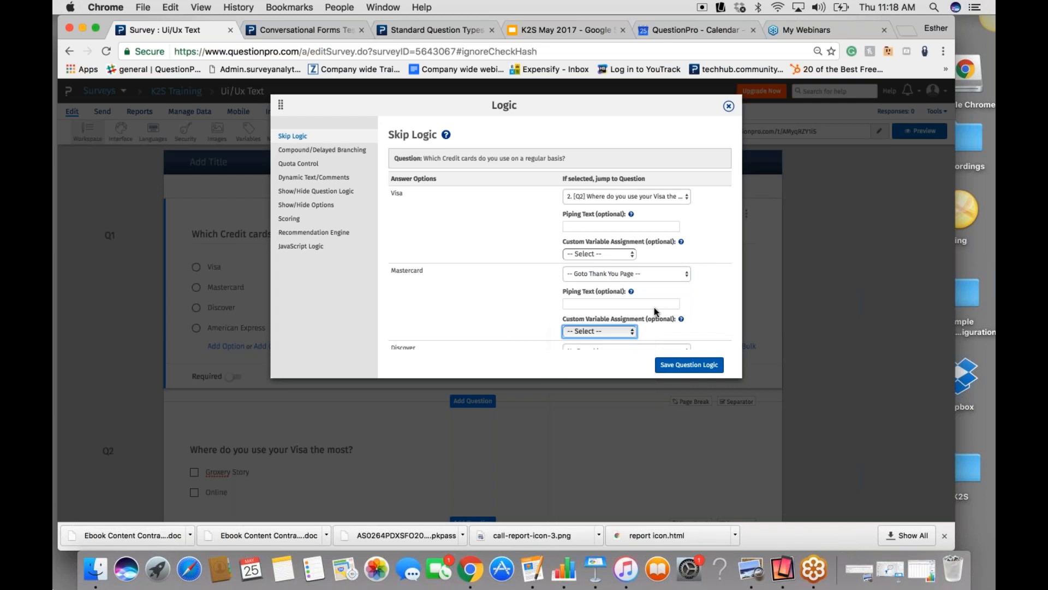
{"action": "left_click", "coordinate": [486, 303]}
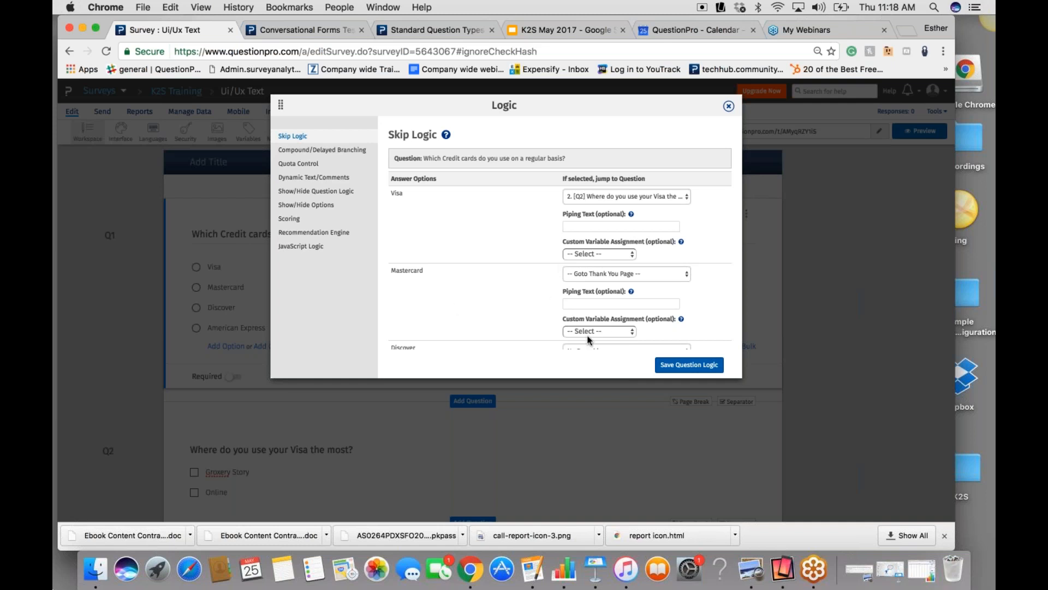
{"action": "left_click", "coordinate": [698, 371]}
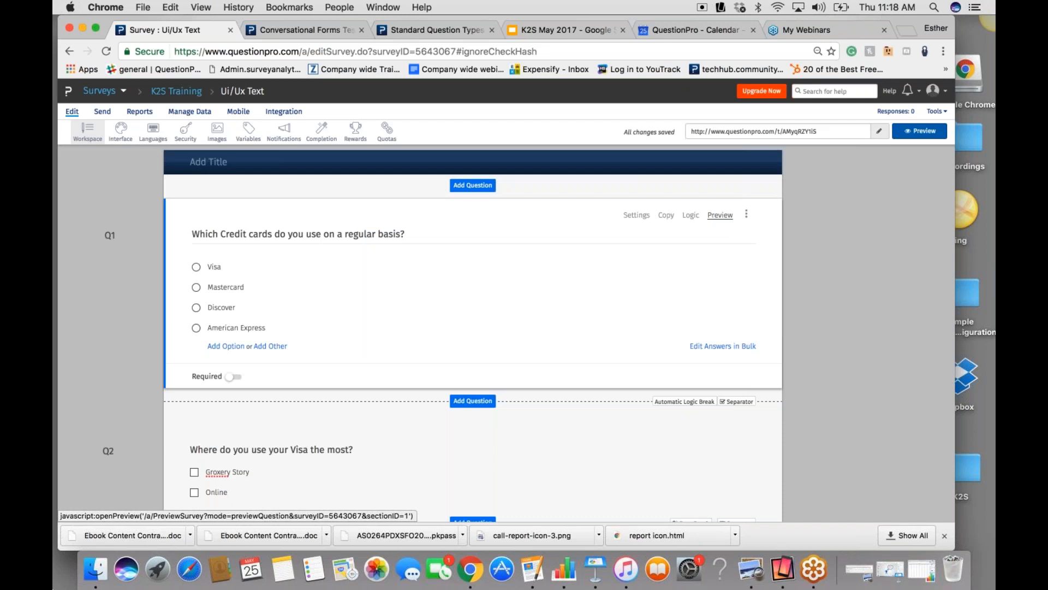
- Preview the credit card question, answer it with Visa to test the branching, and close the preview
{"action": "left_click", "coordinate": [720, 215]}
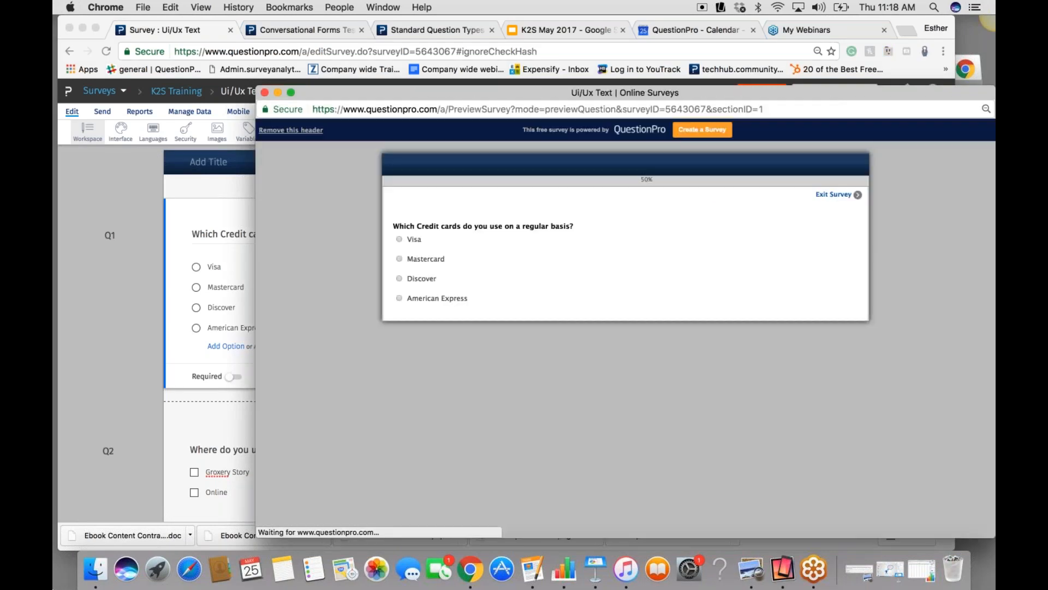
{"action": "left_click_drag", "start_coordinate": [515, 94], "coordinate": [450, 70]}
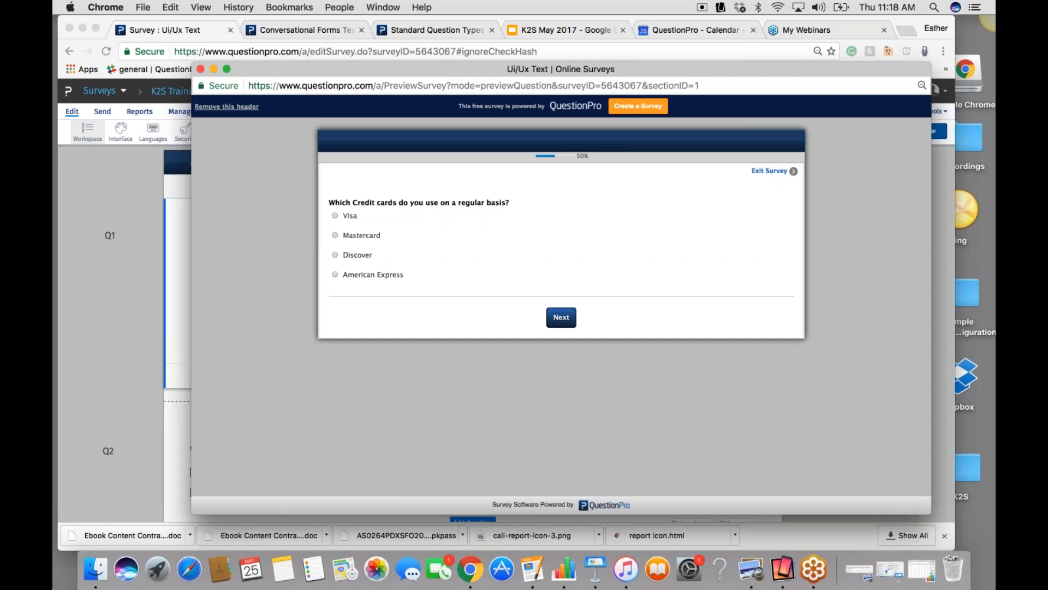
{"action": "left_click", "coordinate": [335, 215]}
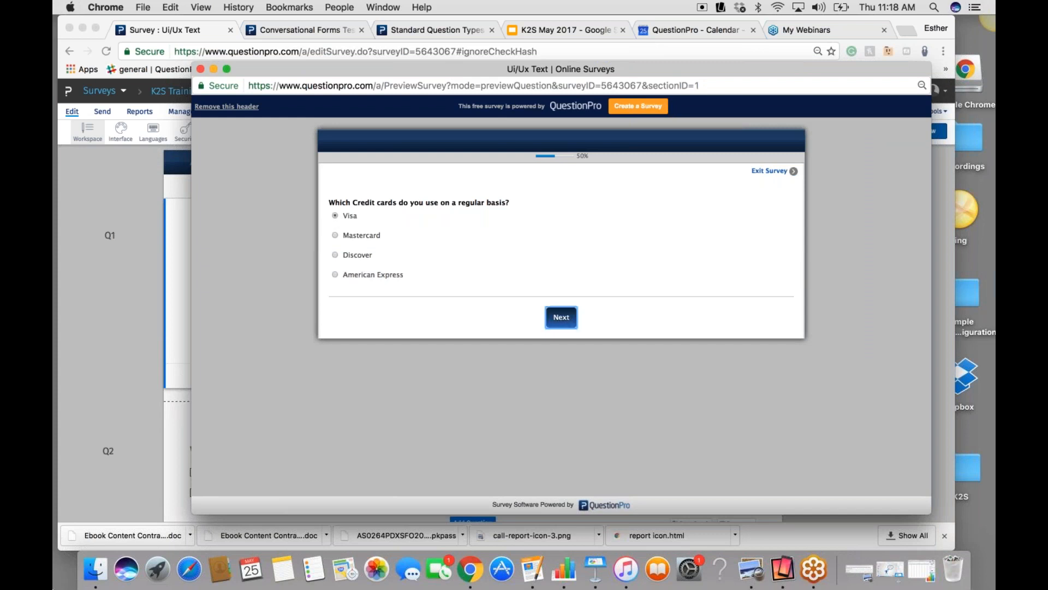
{"action": "left_click", "coordinate": [561, 317]}
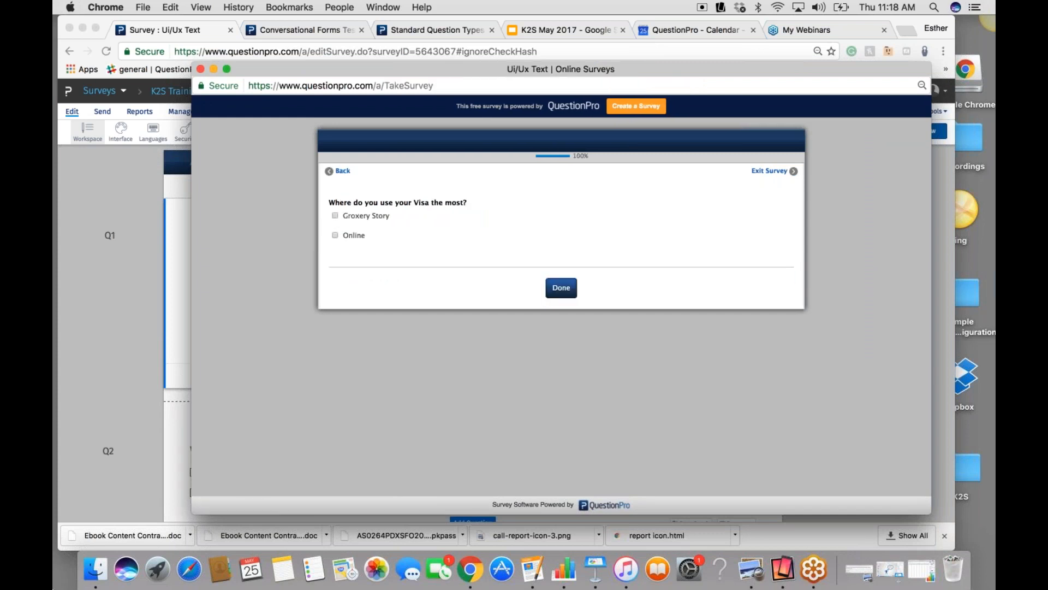
{"action": "left_click", "coordinate": [201, 68]}
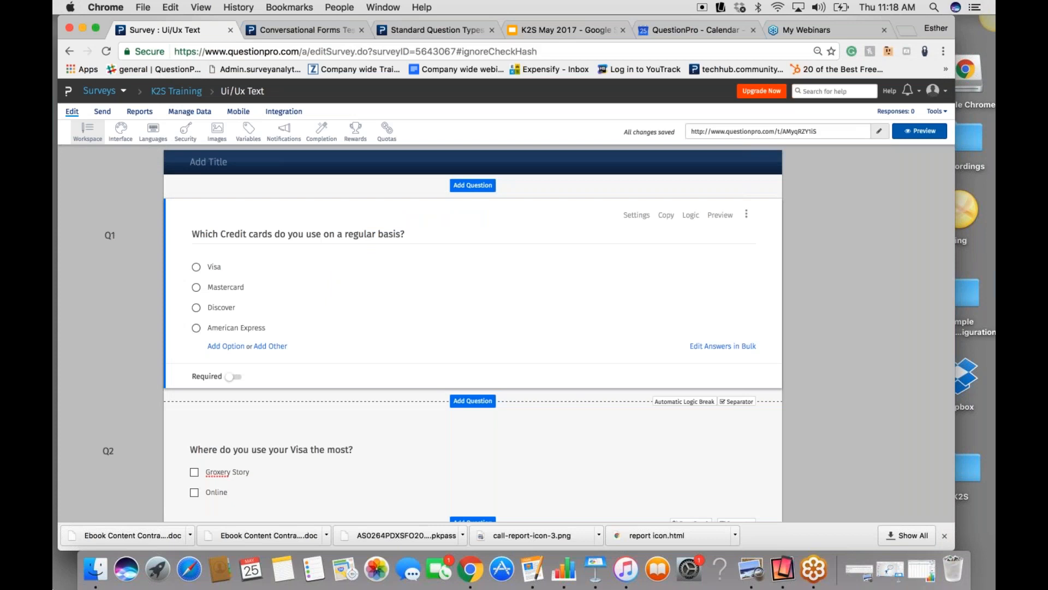
- Correct the first answer of the Visa usage question to "Grocery Store"
{"action": "left_click", "coordinate": [222, 472]}
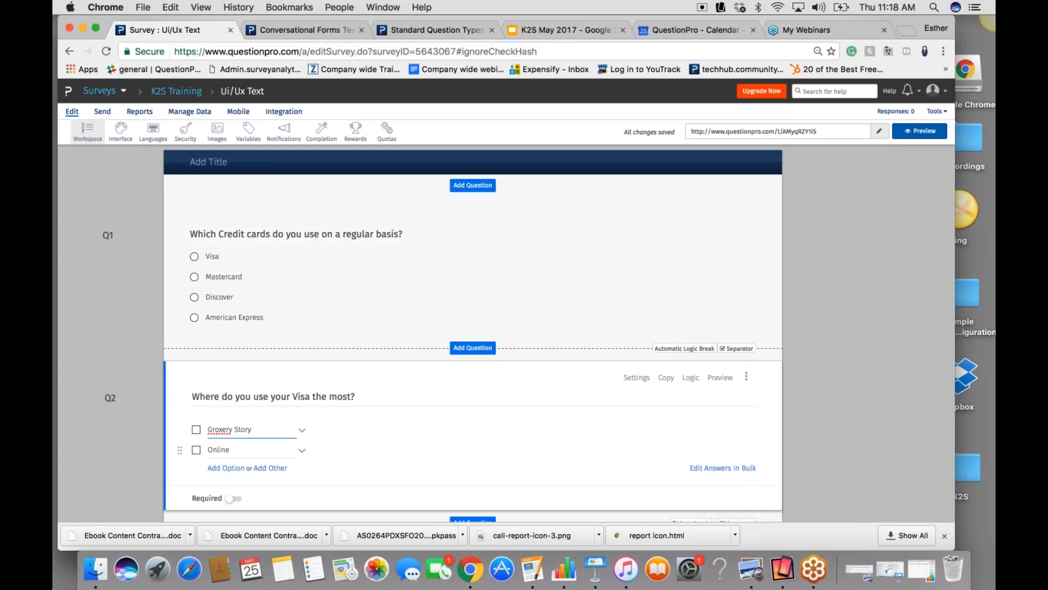
{"action": "key", "text": "BackSpace"}
{"action": "type", "text": "c"}
{"action": "left_click", "coordinate": [454, 477]}
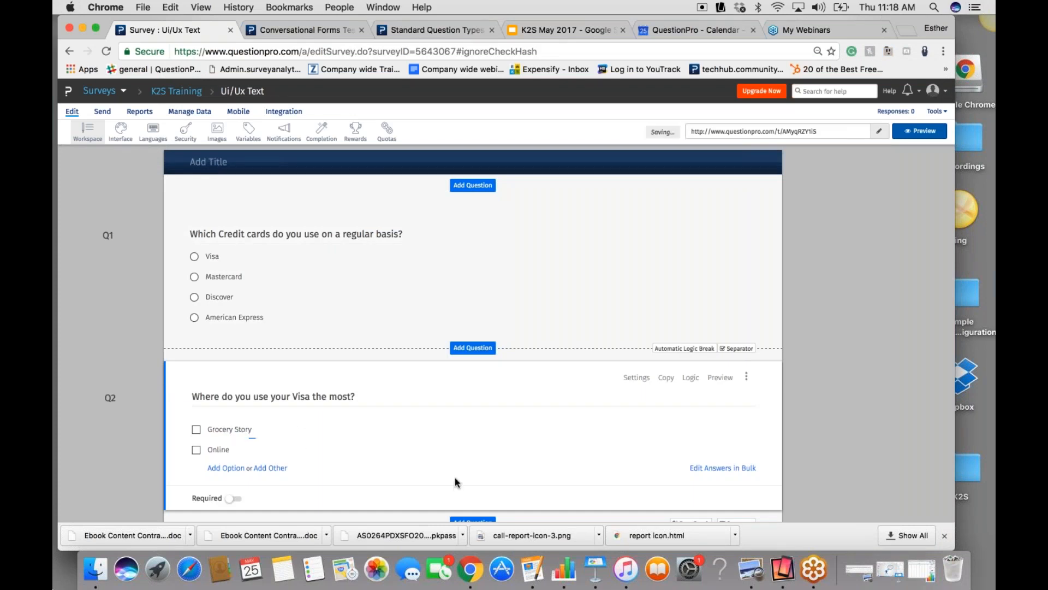
{"action": "scroll", "coordinate": [839, 471], "scroll_direction": "down", "scroll_amount": 1}
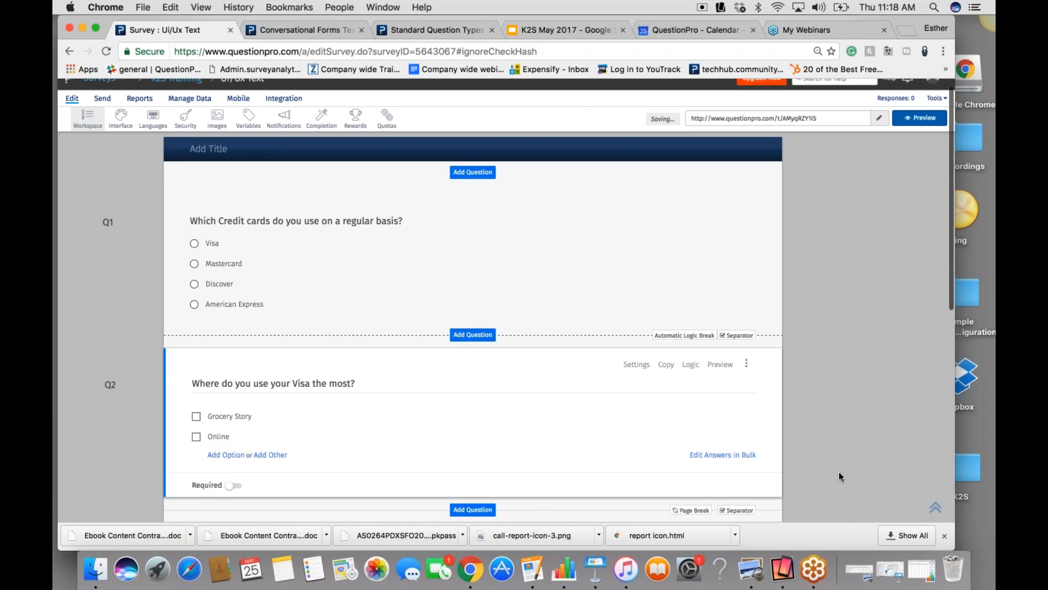
{"action": "scroll", "coordinate": [839, 471], "scroll_direction": "down", "scroll_amount": 3}
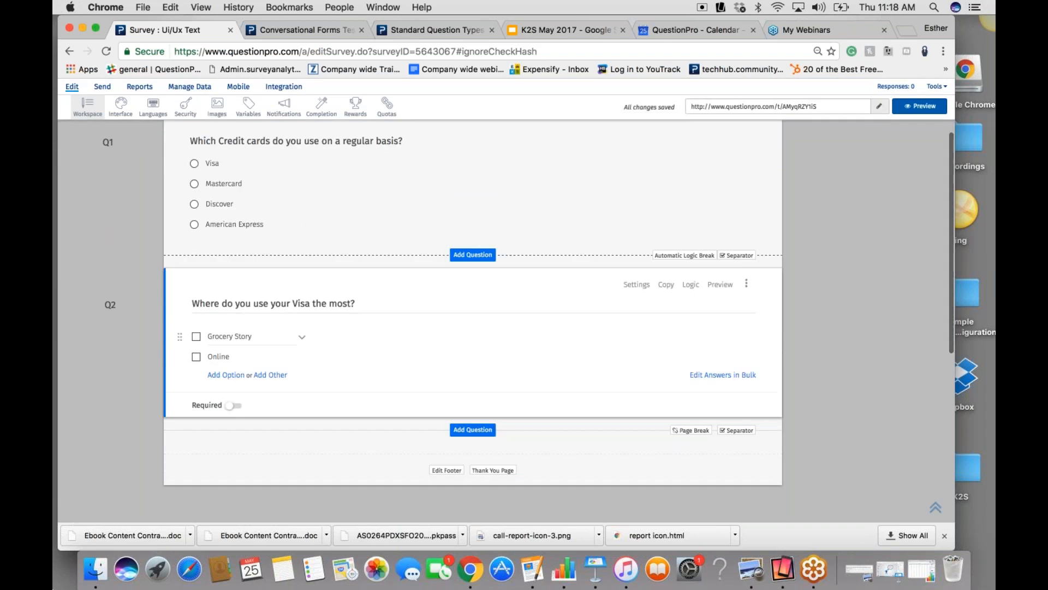
{"action": "left_click", "coordinate": [251, 336]}
{"action": "key", "text": "BackSpace"}
{"action": "type", "text": "e"}
{"action": "left_click", "coordinate": [815, 448]}
{"action": "scroll", "coordinate": [815, 448], "scroll_direction": "down", "scroll_amount": 1}
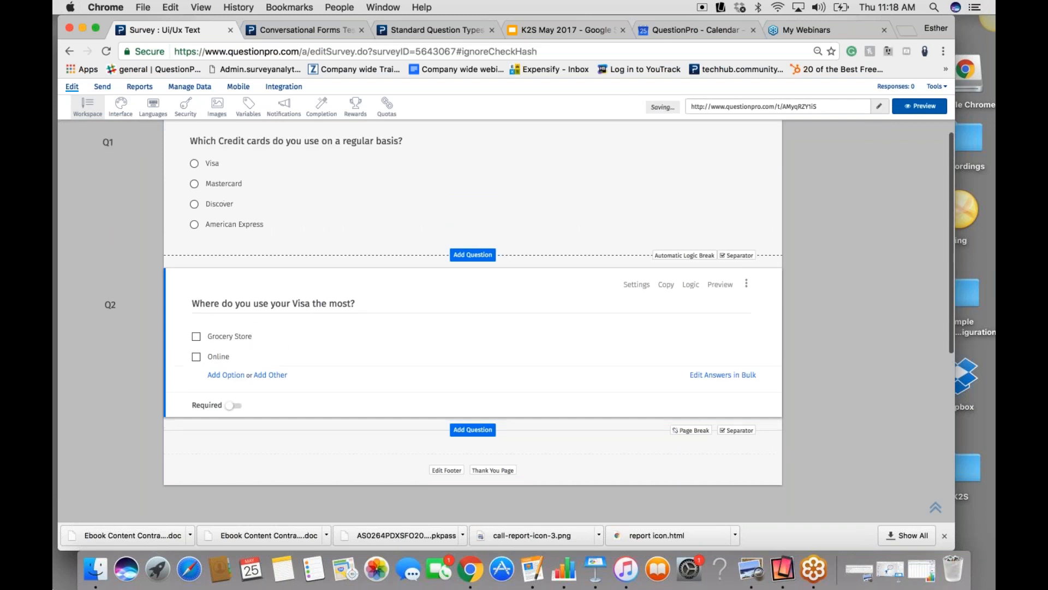
- Open the survey's Interface settings and look through the available color themes
{"action": "scroll", "coordinate": [815, 447], "scroll_direction": "up", "scroll_amount": 4}
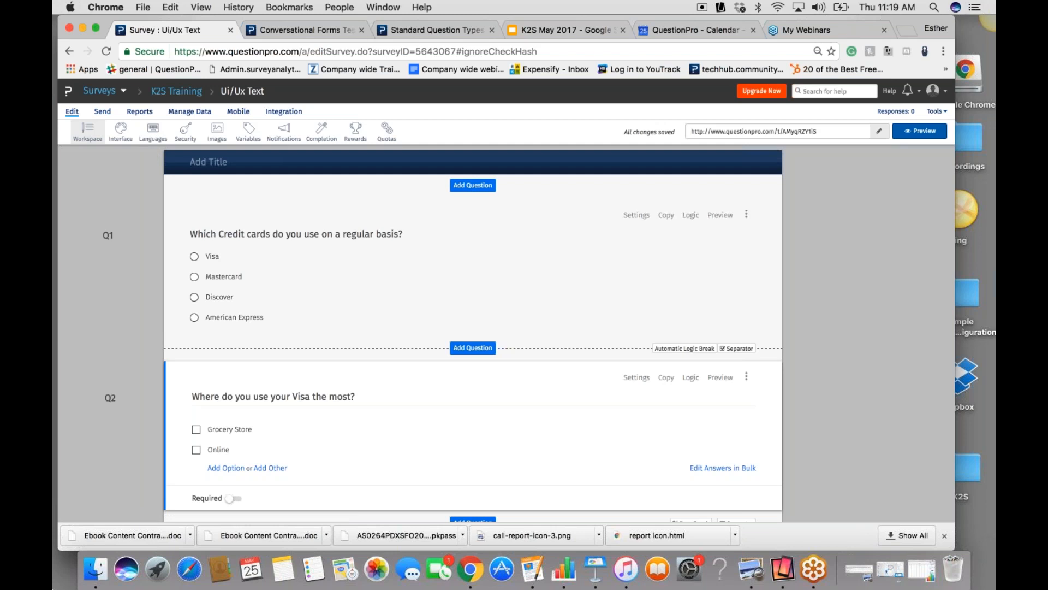
{"action": "left_click", "coordinate": [121, 130]}
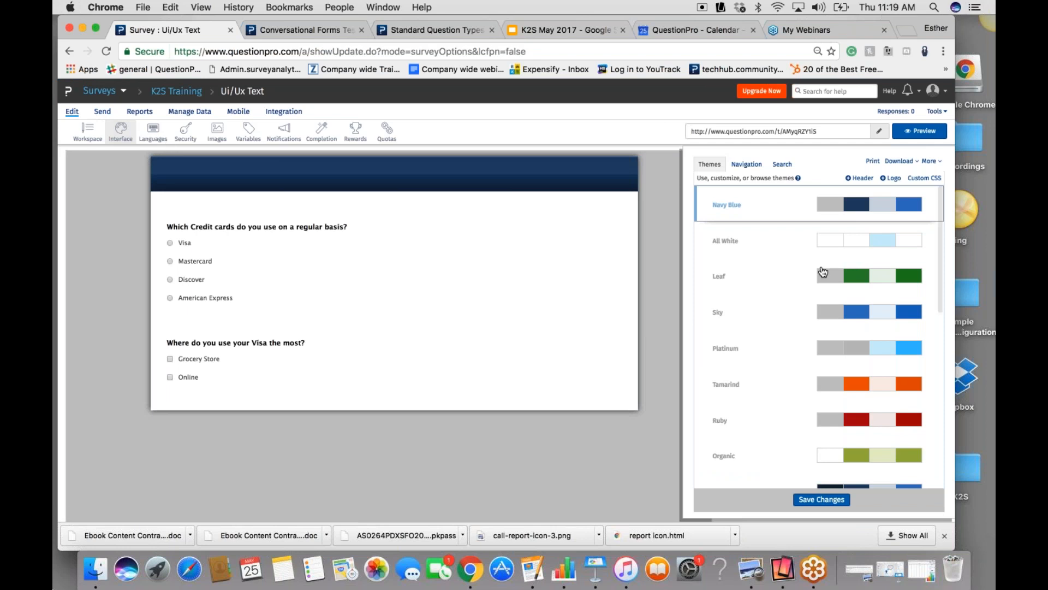
{"action": "left_click_drag", "start_coordinate": [948, 192], "coordinate": [954, 281]}
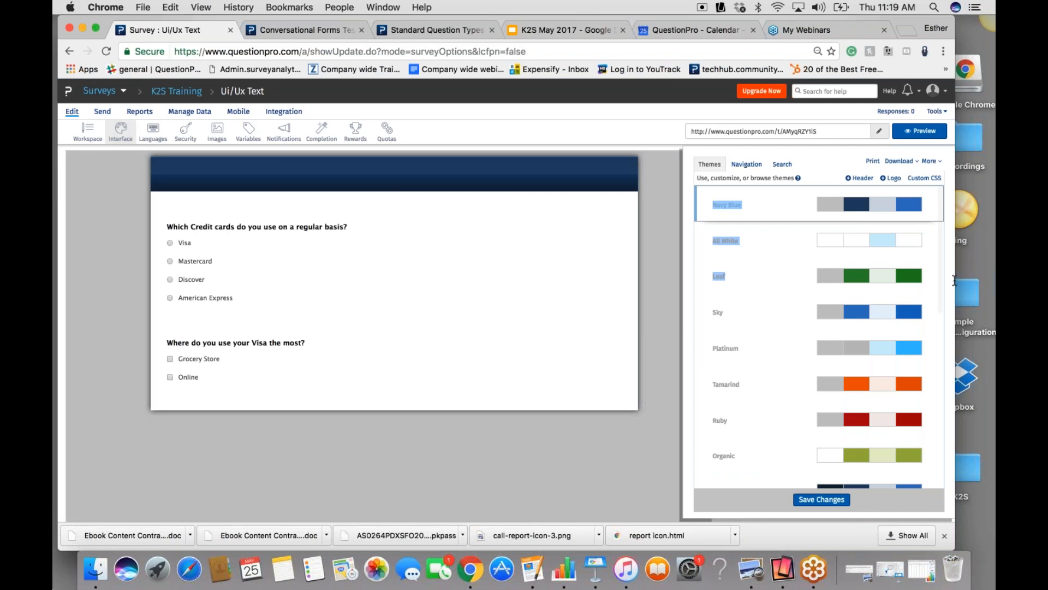
{"action": "scroll", "coordinate": [948, 238], "scroll_direction": "down", "scroll_amount": 1}
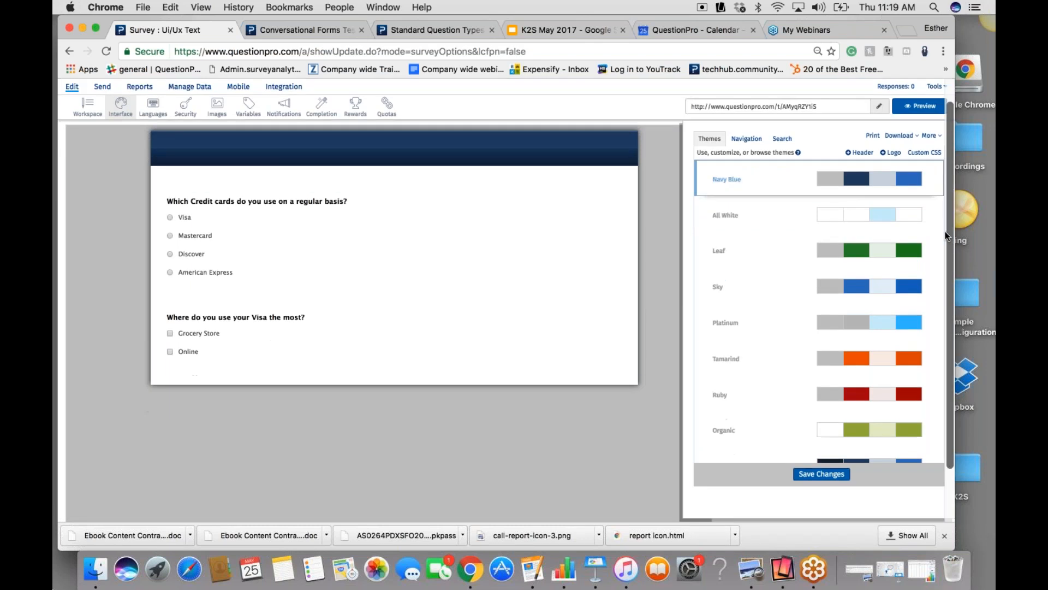
{"action": "scroll", "coordinate": [945, 233], "scroll_direction": "up", "scroll_amount": 1}
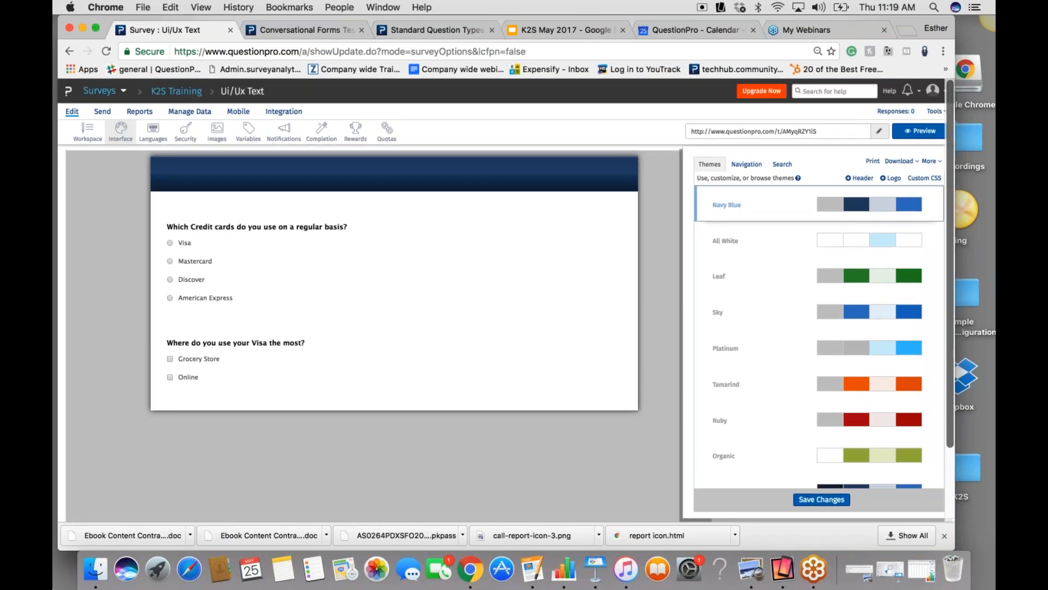
- Review the survey's Navigation settings and its text search-and-replace fields
{"action": "left_click", "coordinate": [747, 163]}
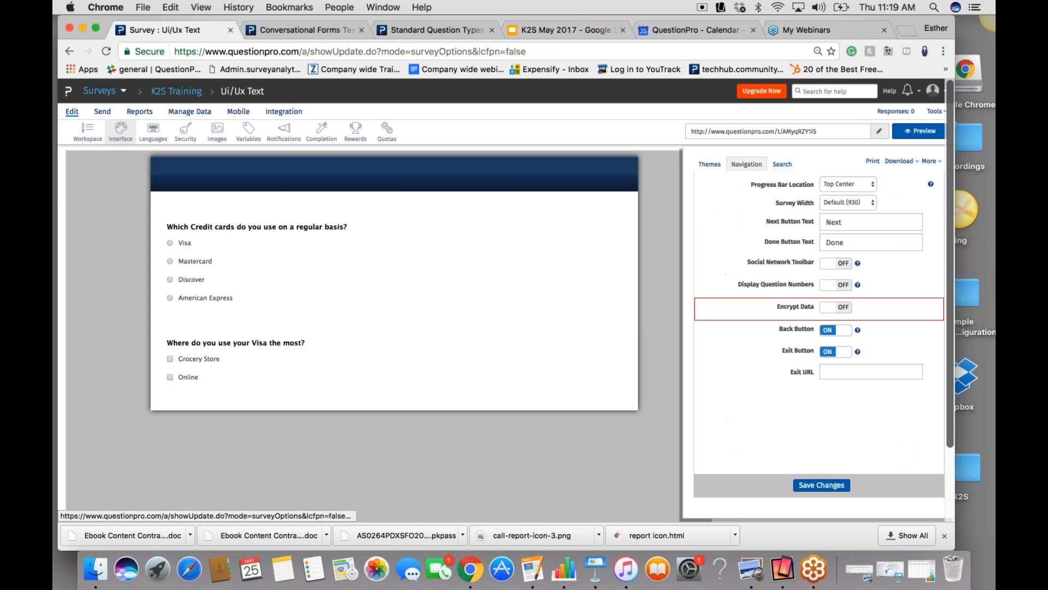
{"action": "left_click", "coordinate": [786, 165]}
{"action": "left_click", "coordinate": [737, 195]}
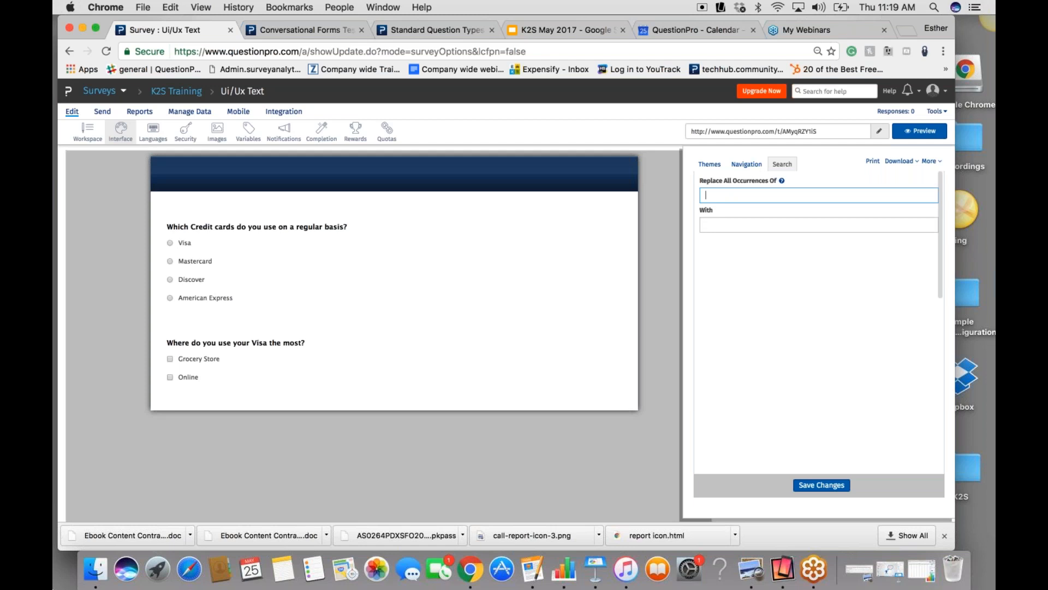
{"action": "left_click", "coordinate": [802, 363]}
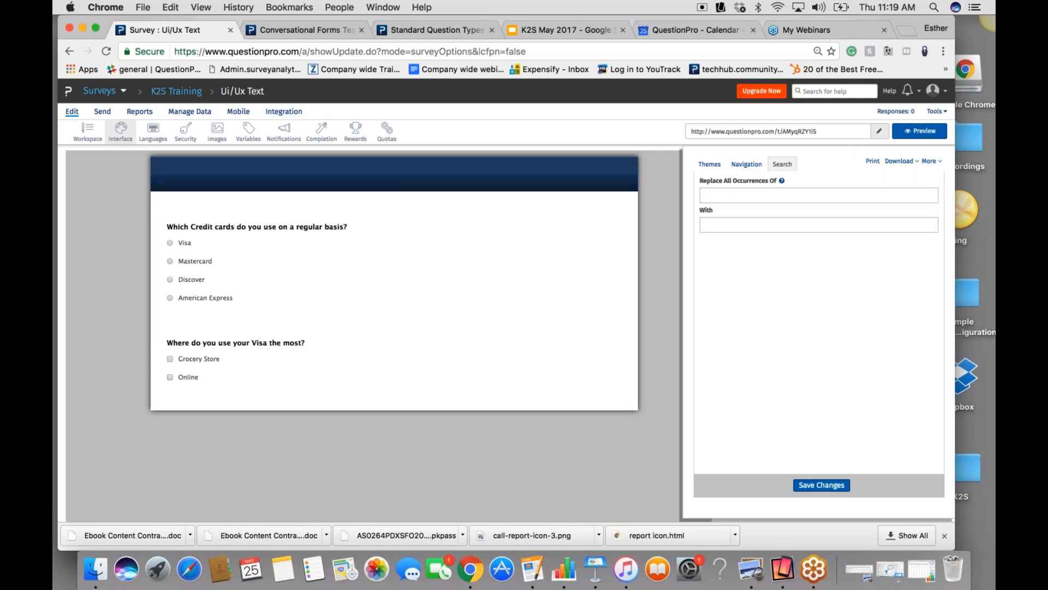
- View the additional survey tools, and try to save the changes with the search-and-replace fields left empty
{"action": "left_click", "coordinate": [930, 162]}
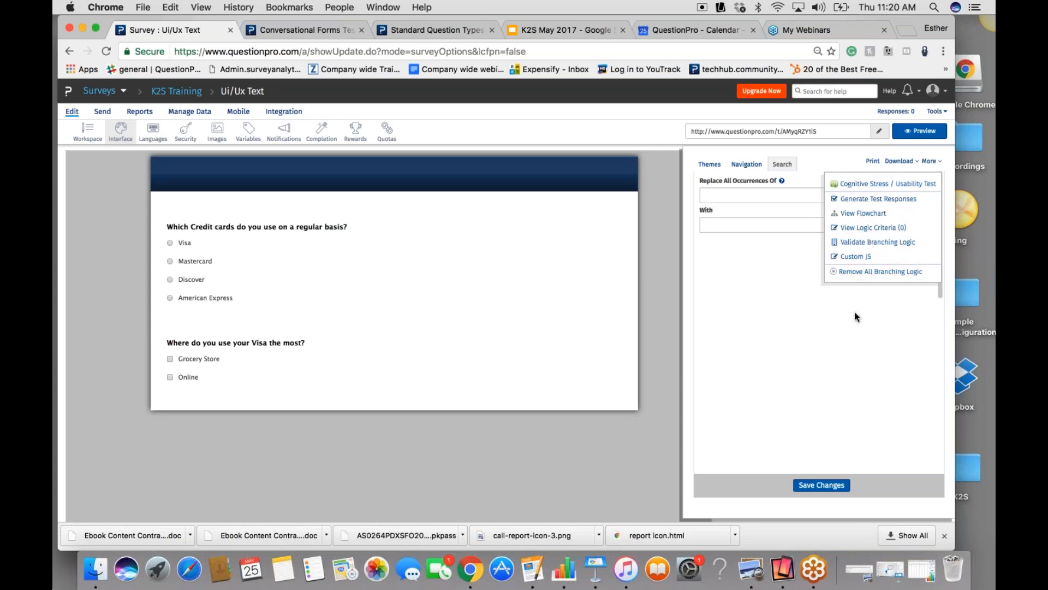
{"action": "left_click", "coordinate": [822, 485]}
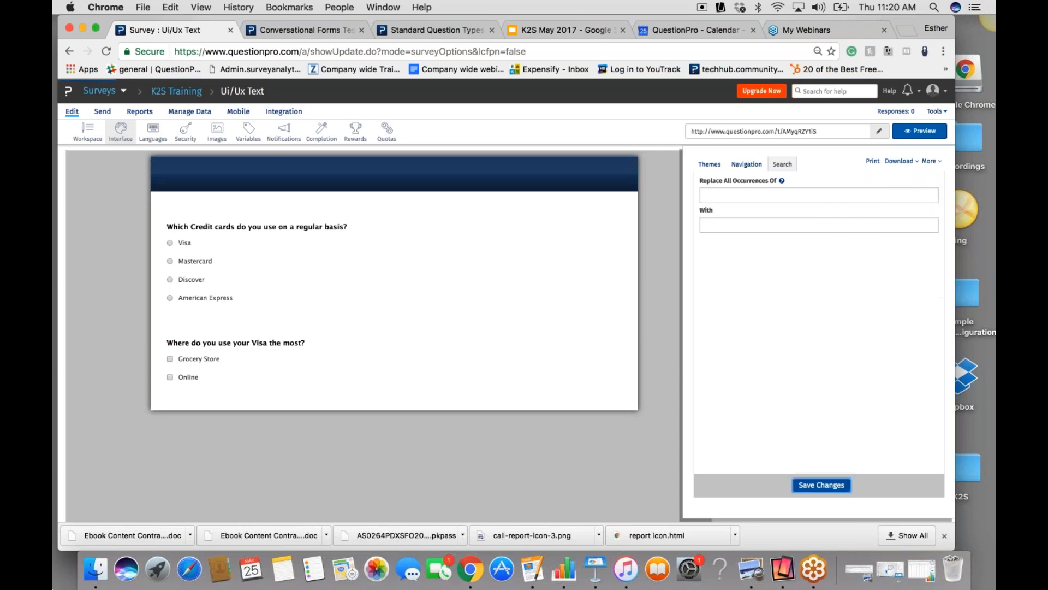
{"action": "left_click", "coordinate": [644, 244]}
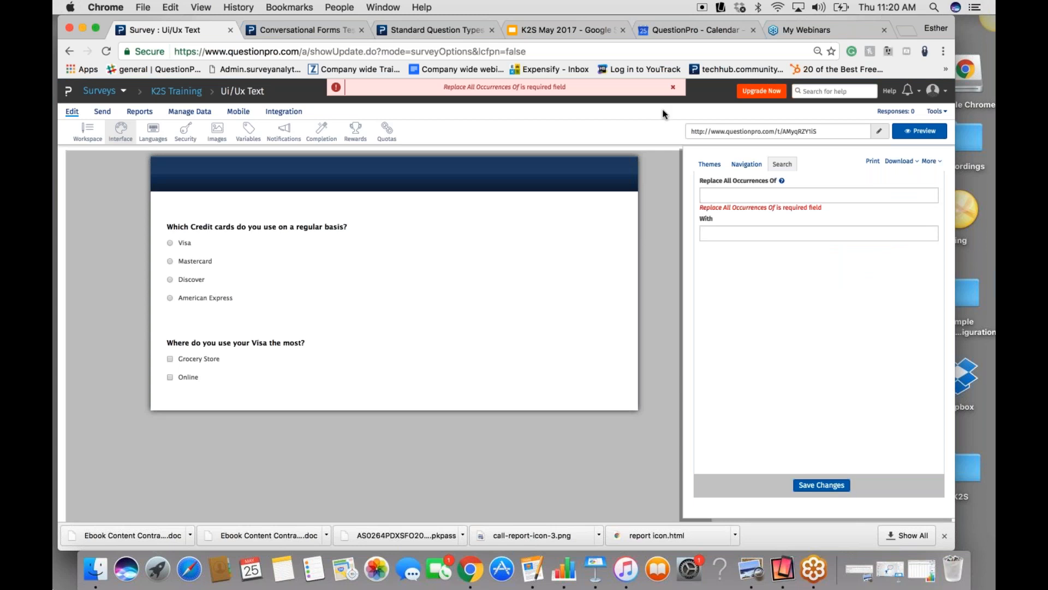
- Recheck the survey's Navigation settings and return to the question editing workspace
{"action": "left_click", "coordinate": [674, 88]}
{"action": "left_click", "coordinate": [746, 164]}
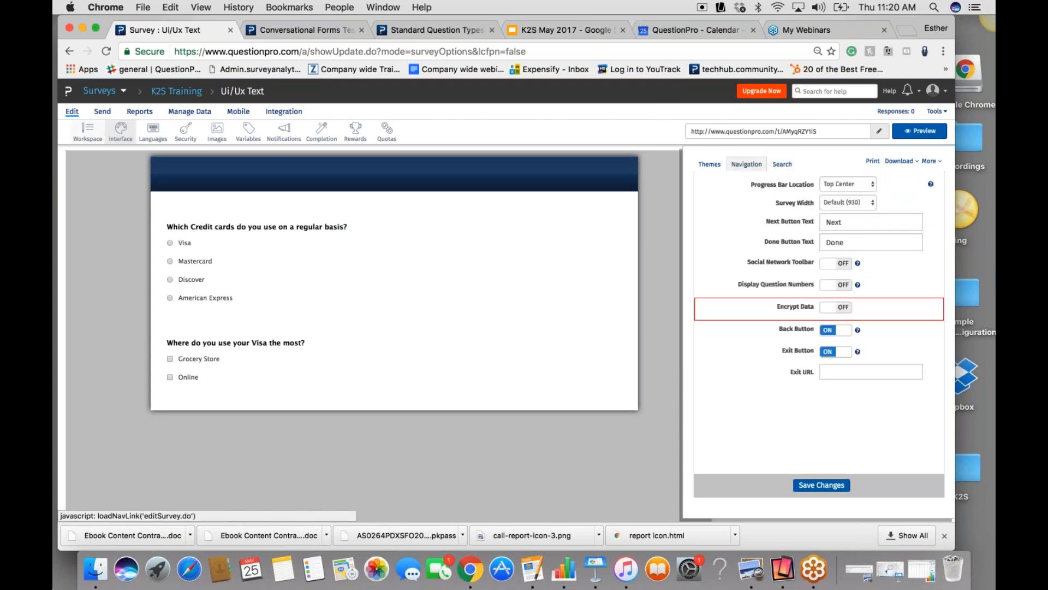
{"action": "left_click", "coordinate": [70, 112]}
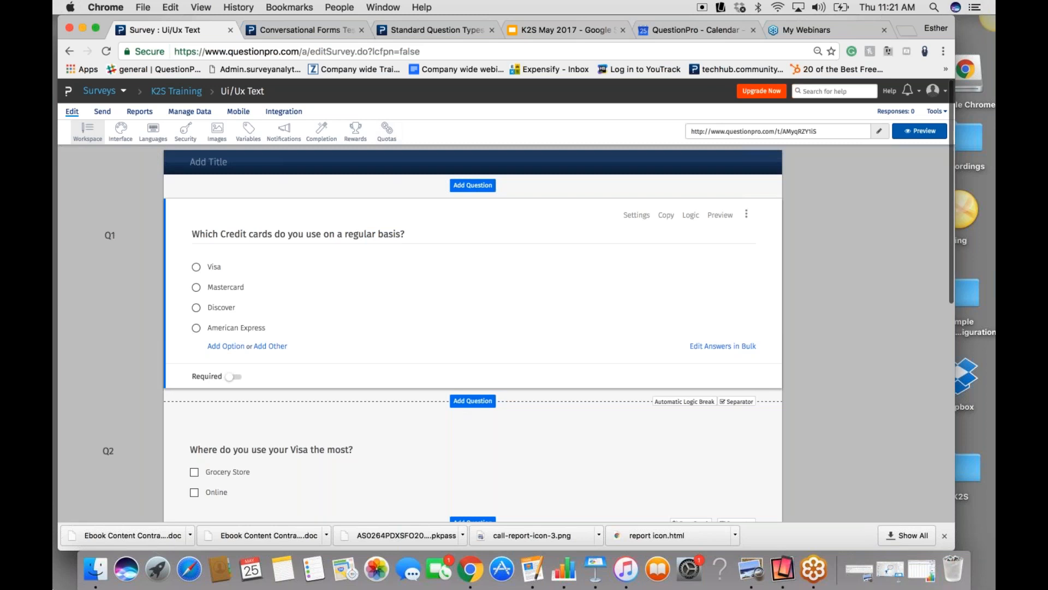
- Look through the basic and advanced question types and the question library for adding a question below the Visa usage question, and close them
{"action": "scroll", "coordinate": [461, 437], "scroll_direction": "down", "scroll_amount": 4}
{"action": "left_click", "coordinate": [471, 464]}
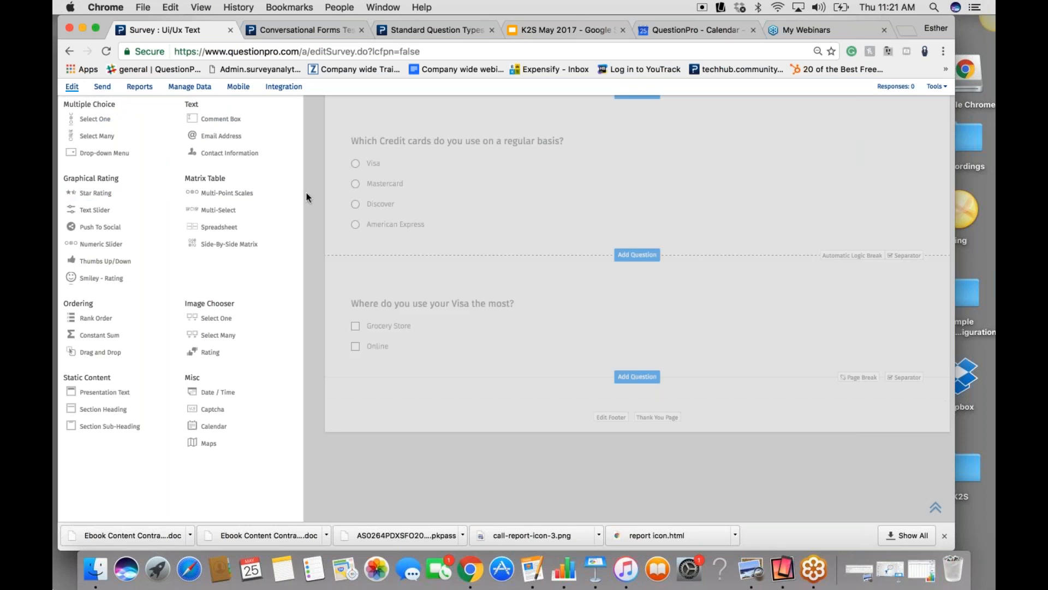
{"action": "left_click", "coordinate": [306, 198]}
{"action": "scroll", "coordinate": [261, 181], "scroll_direction": "up", "scroll_amount": 1}
{"action": "left_click", "coordinate": [472, 442]}
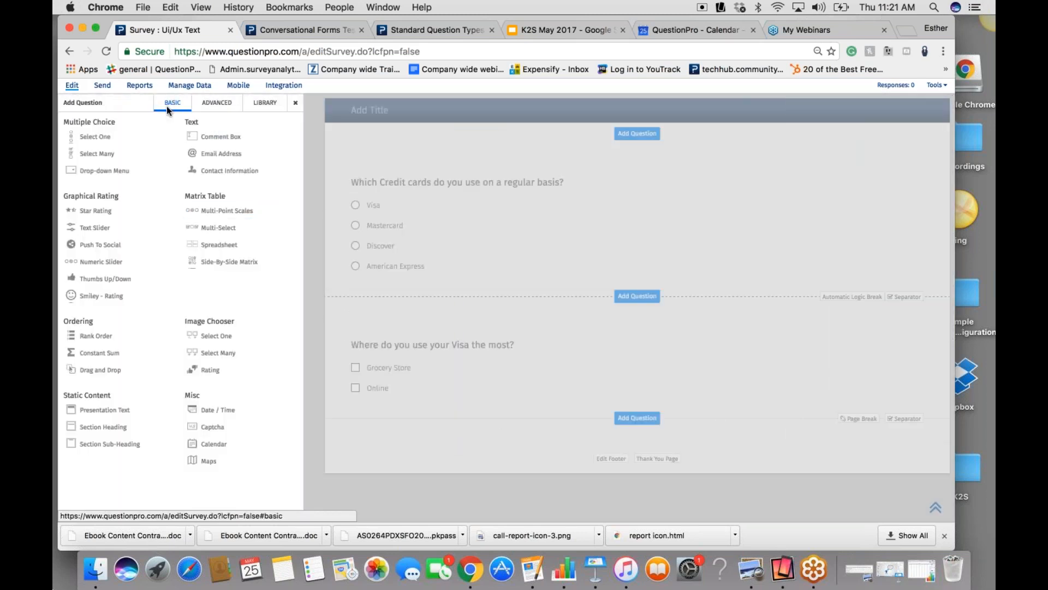
{"action": "left_click", "coordinate": [217, 103]}
{"action": "mouse_move", "coordinate": [104, 137]}
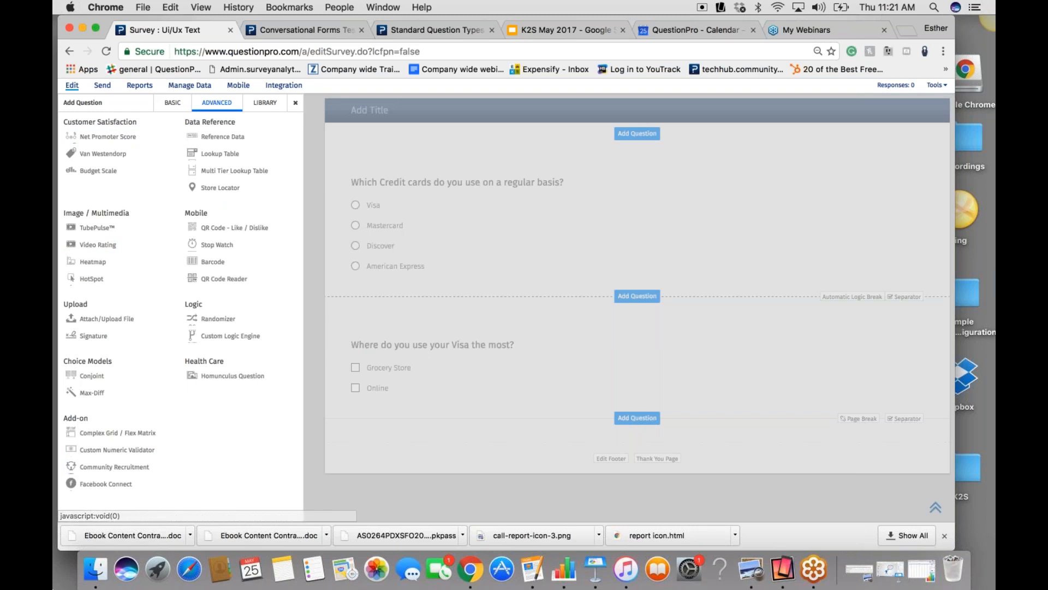
{"action": "left_click", "coordinate": [264, 102]}
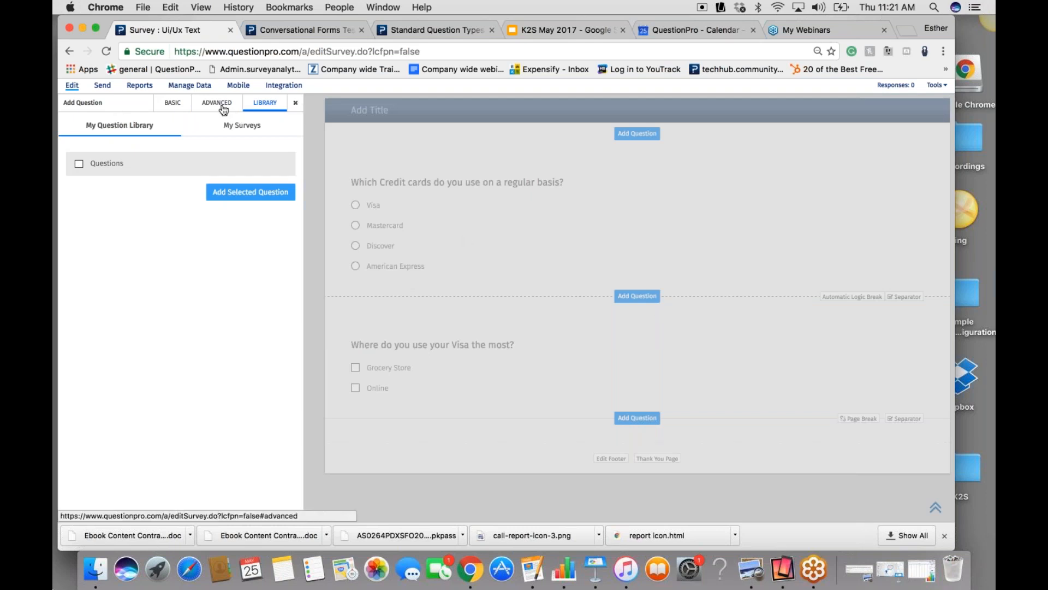
{"action": "left_click", "coordinate": [295, 104]}
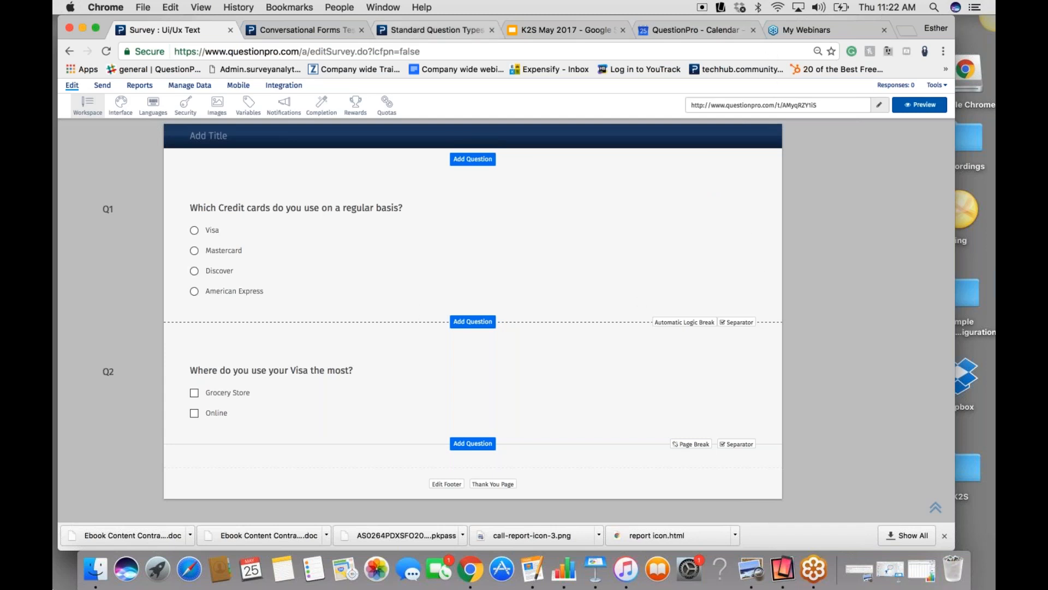
- Switch to the K2S May 2017 deck in Google Slides and start presenting from the slide "The Evolution of Surveys: Conversation Forms"
{"action": "left_click", "coordinate": [533, 29]}
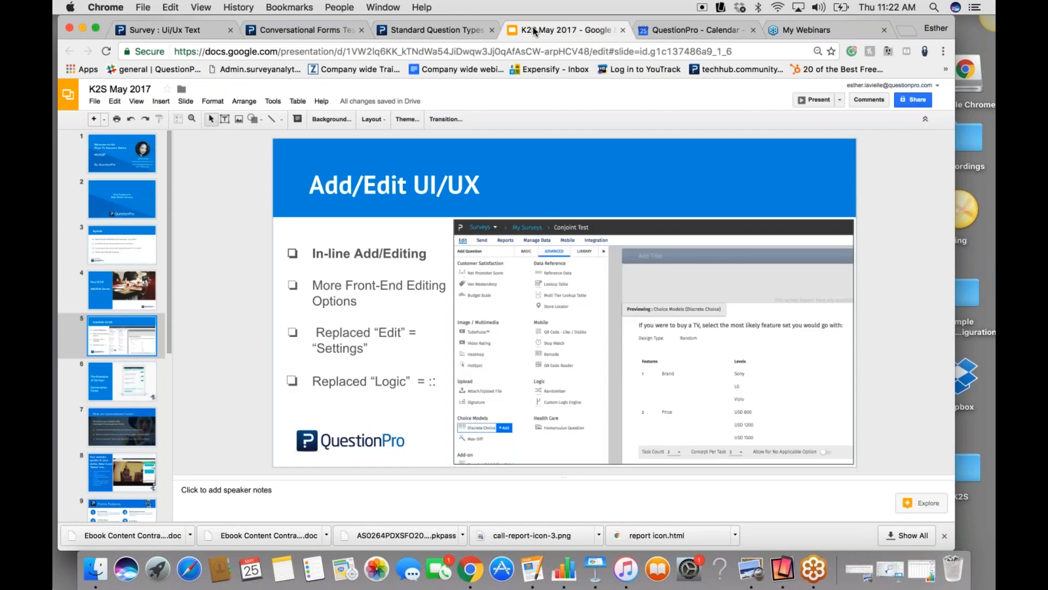
{"action": "left_click", "coordinate": [113, 381]}
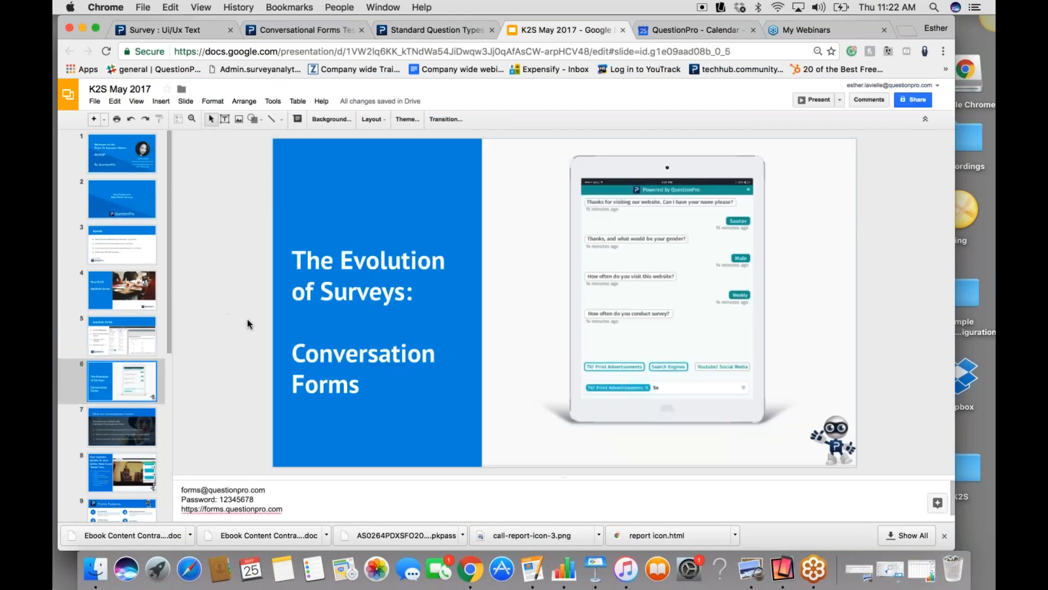
{"action": "left_click", "coordinate": [812, 100]}
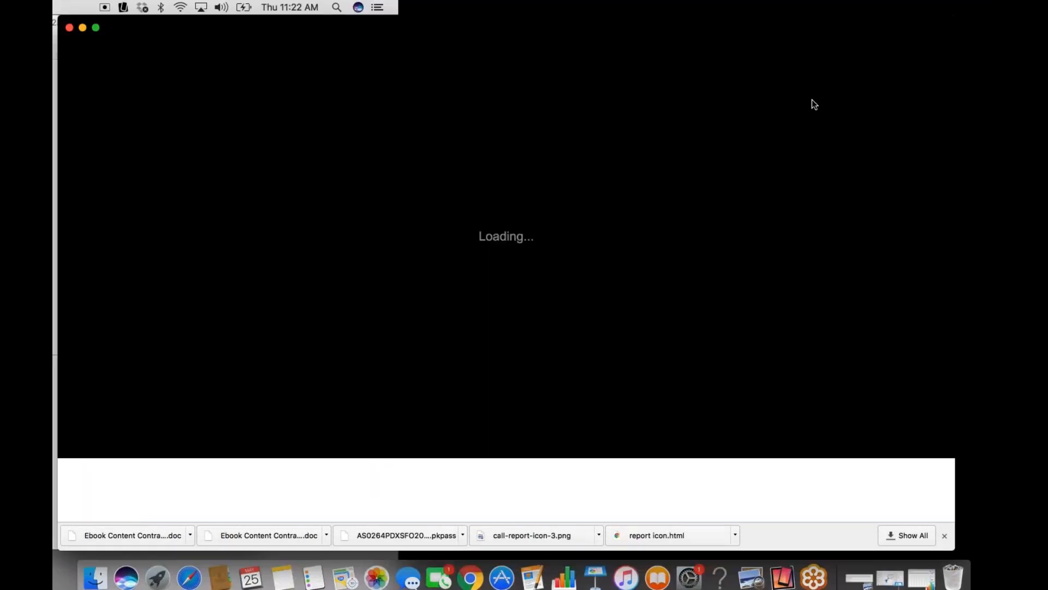